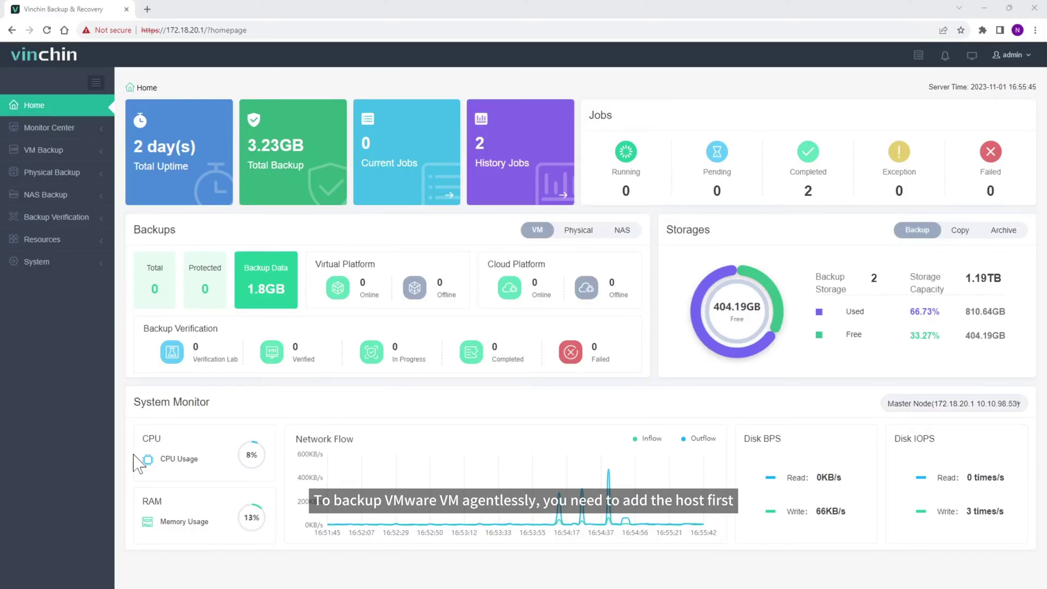
Expand Resources and its Virtual Infrastructure section in the sidebar
left_click(110, 246)
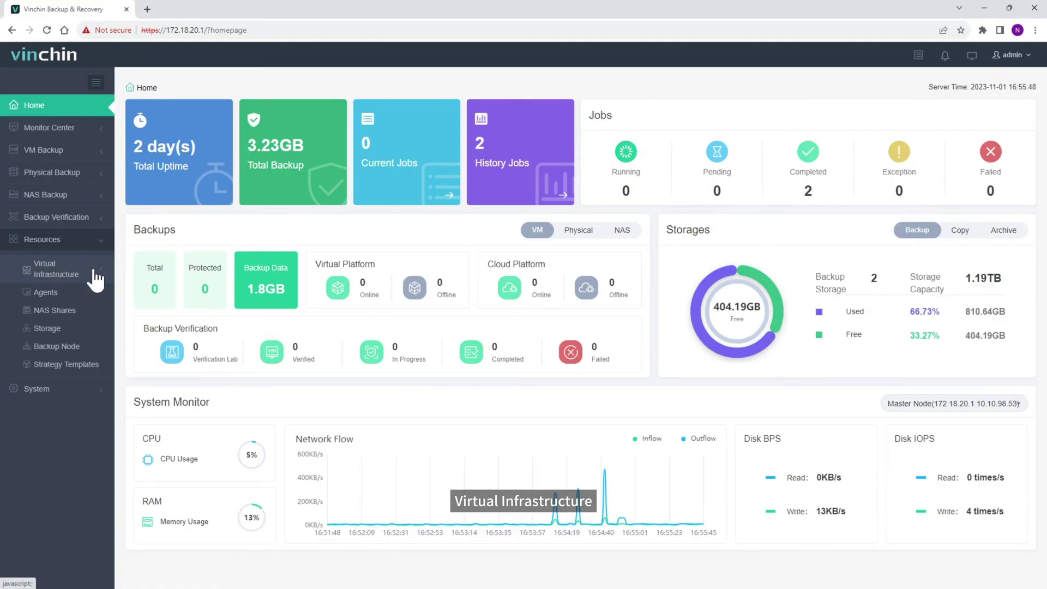
left_click(91, 277)
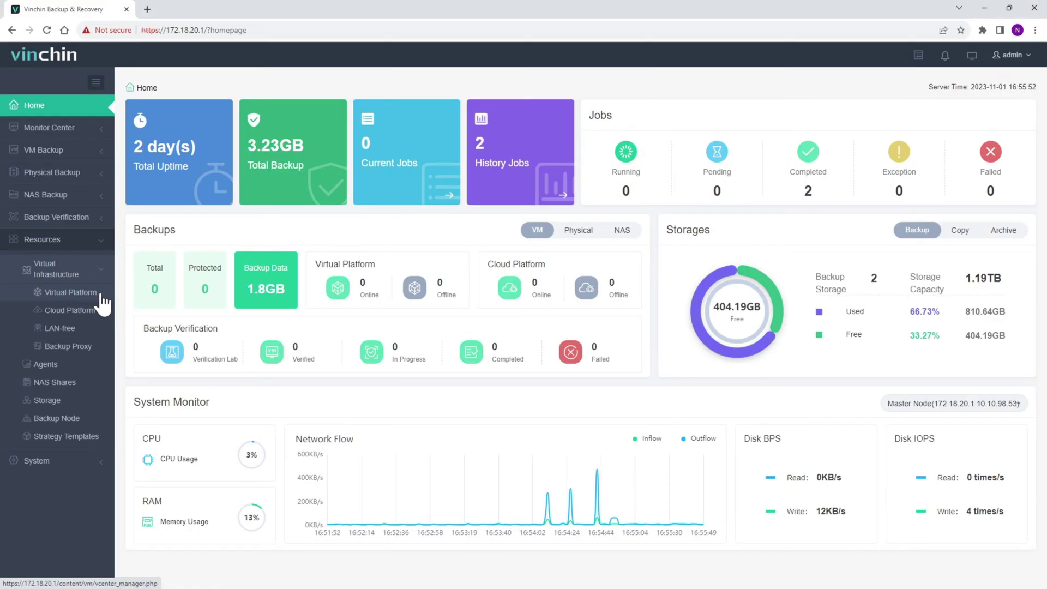
Add a VMware vSphere platform at 172.18.2.1 with the administrator username and password
left_click(101, 296)
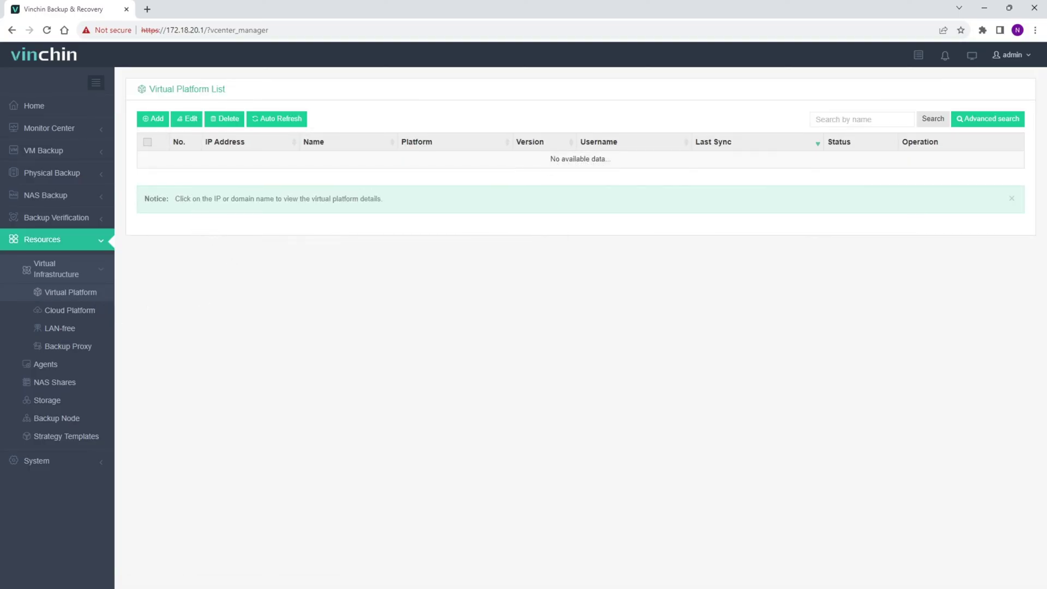
left_click(158, 123)
left_click(448, 162)
left_click(450, 185)
left_click(449, 202)
type("172.18.2.1")
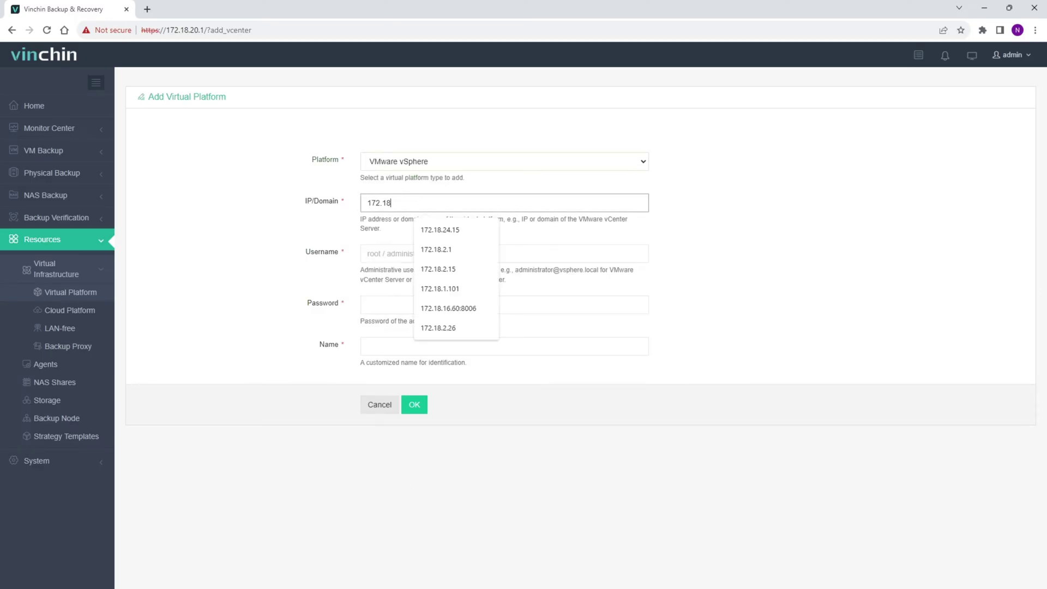
key("Tab")
type("ad")
left_click(461, 281)
key("Tab")
key("Tab")
key("Tab")
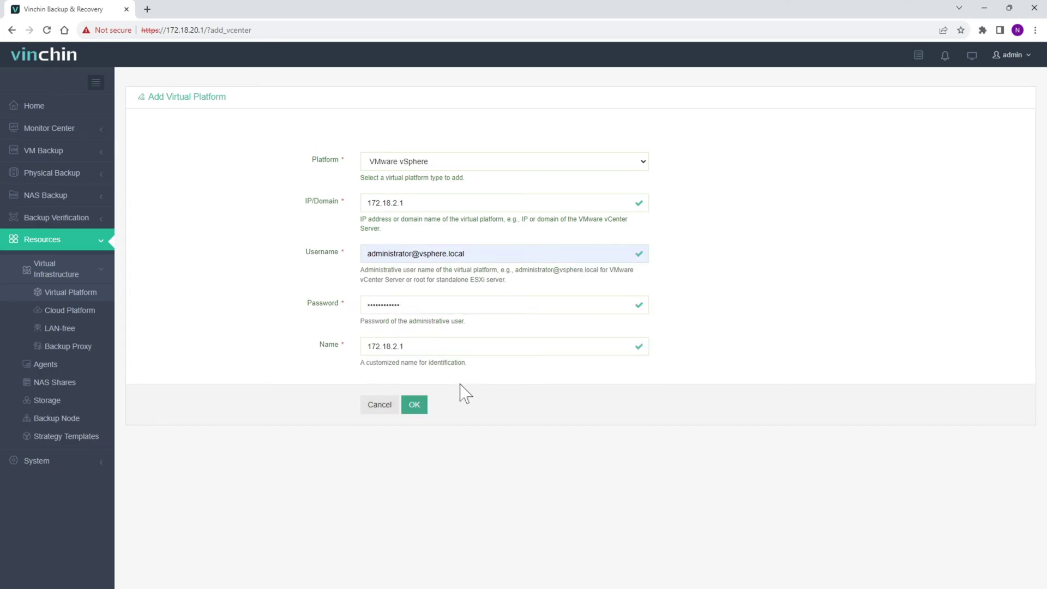
left_click(416, 406)
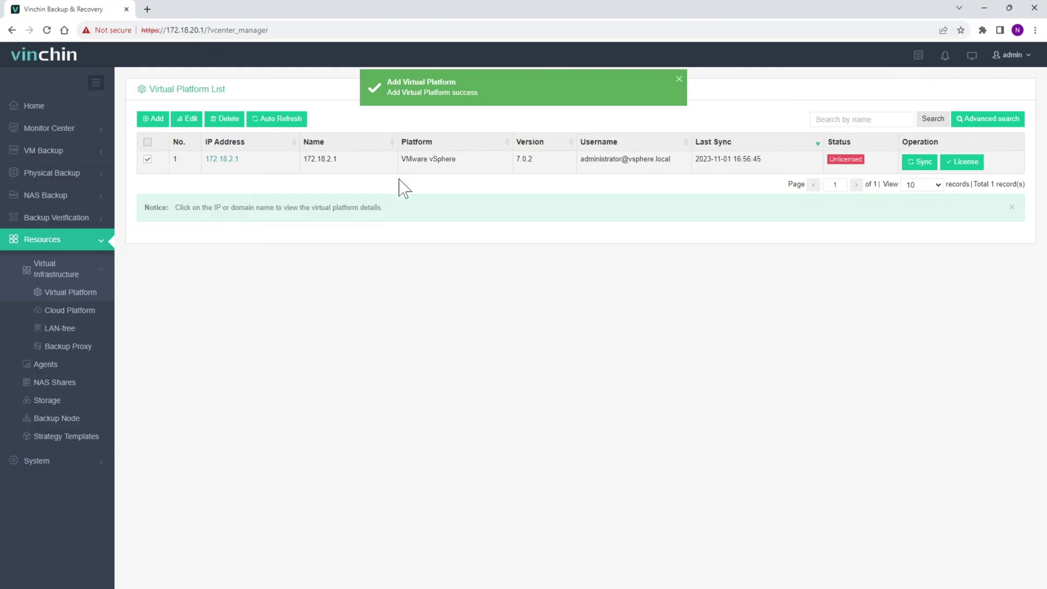
License all four hosts of platform 172.18.2.1, then begin a new VM backup job
left_click(965, 162)
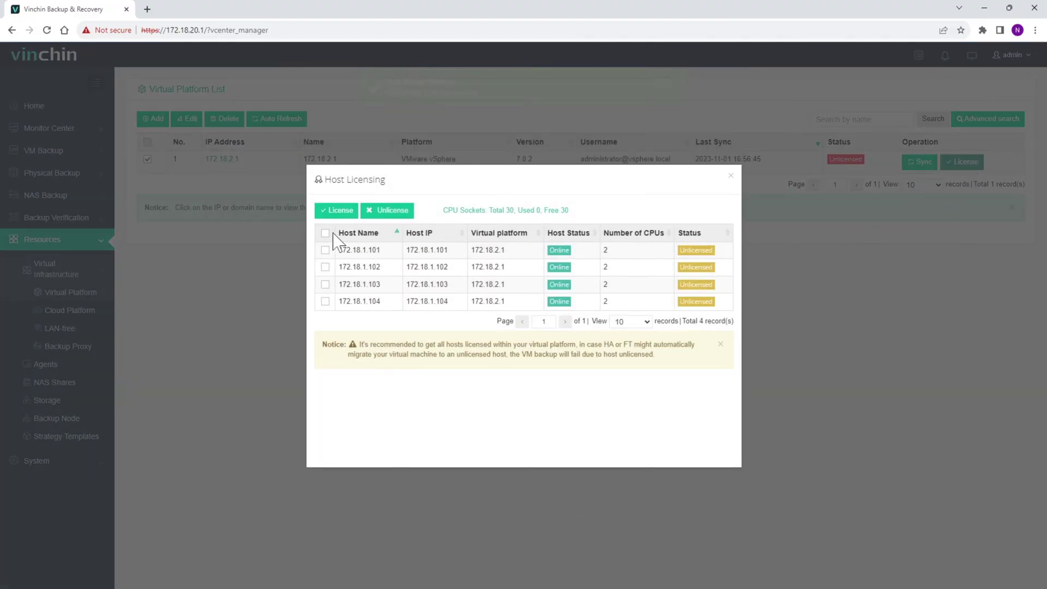
left_click(325, 234)
left_click(336, 212)
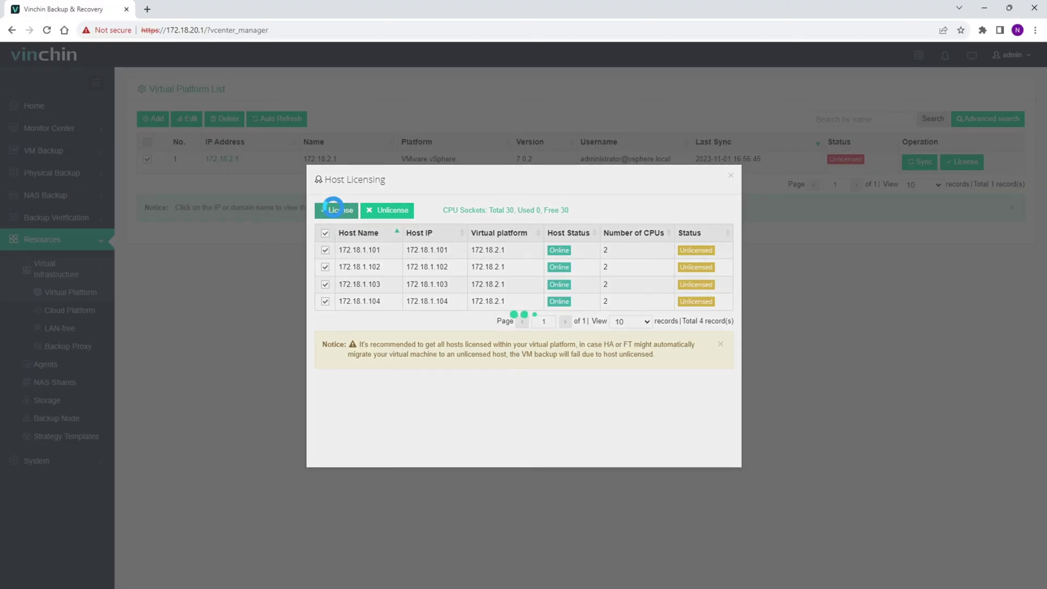
left_click(730, 178)
left_click(98, 155)
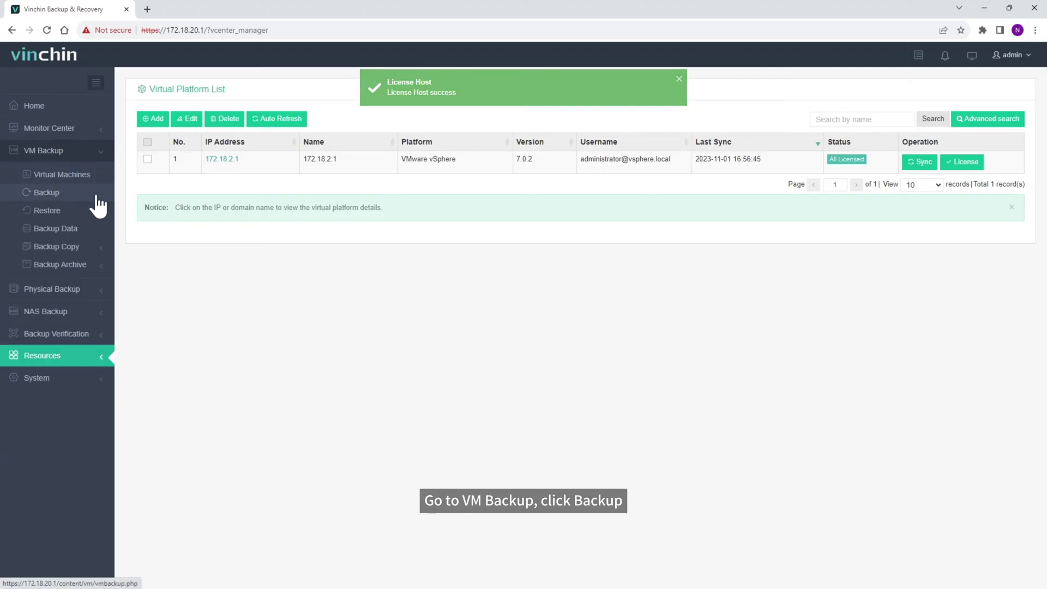
left_click(37, 194)
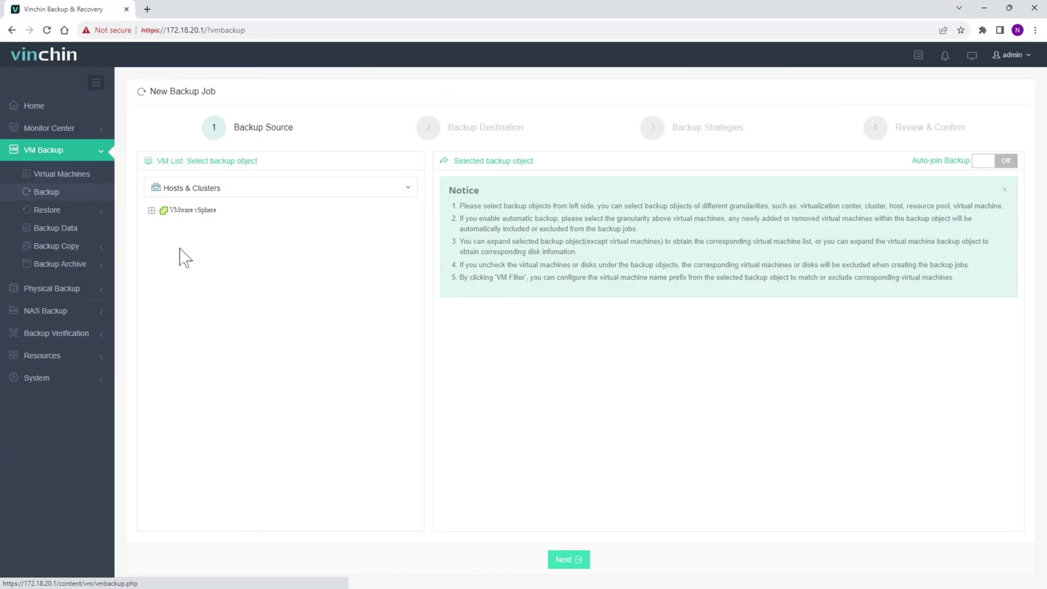
Expand the vSphere inventory through 172.18.2.1 and VinchinHW to the Vinchin cluster's VMs
left_click(151, 211)
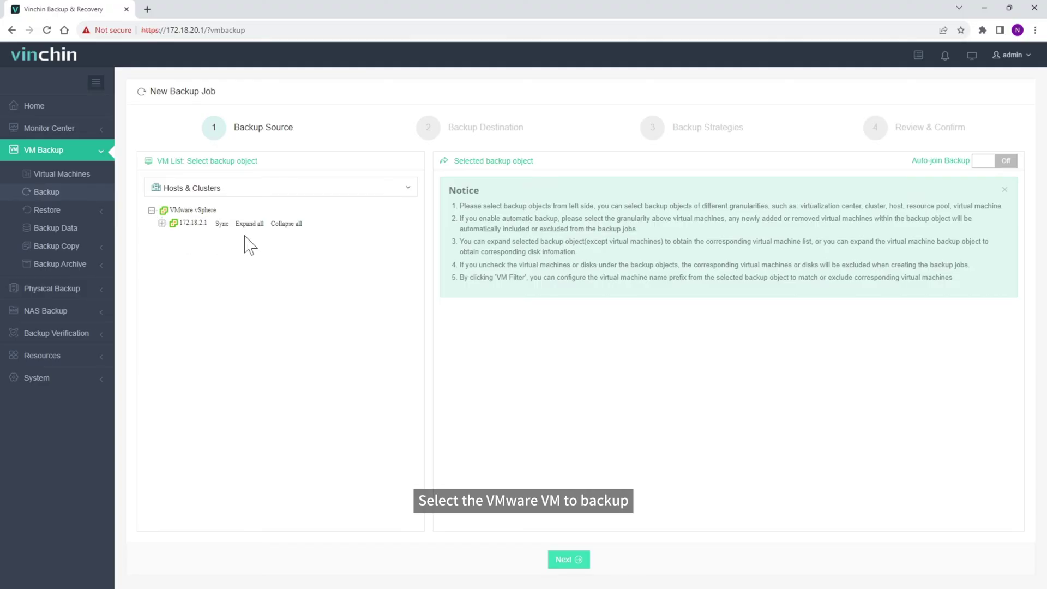
left_click(161, 223)
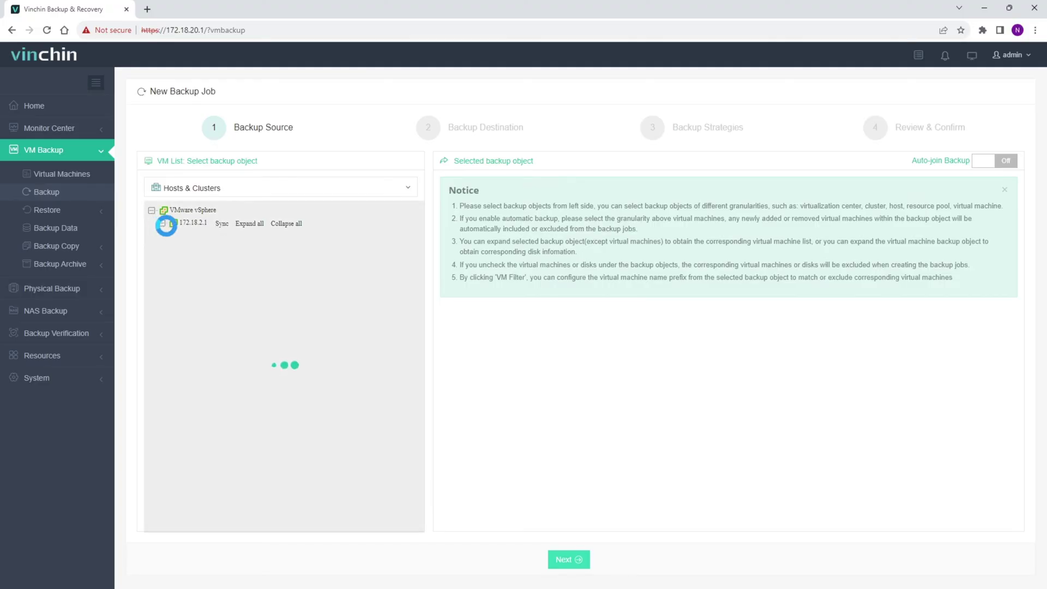
left_click(171, 261)
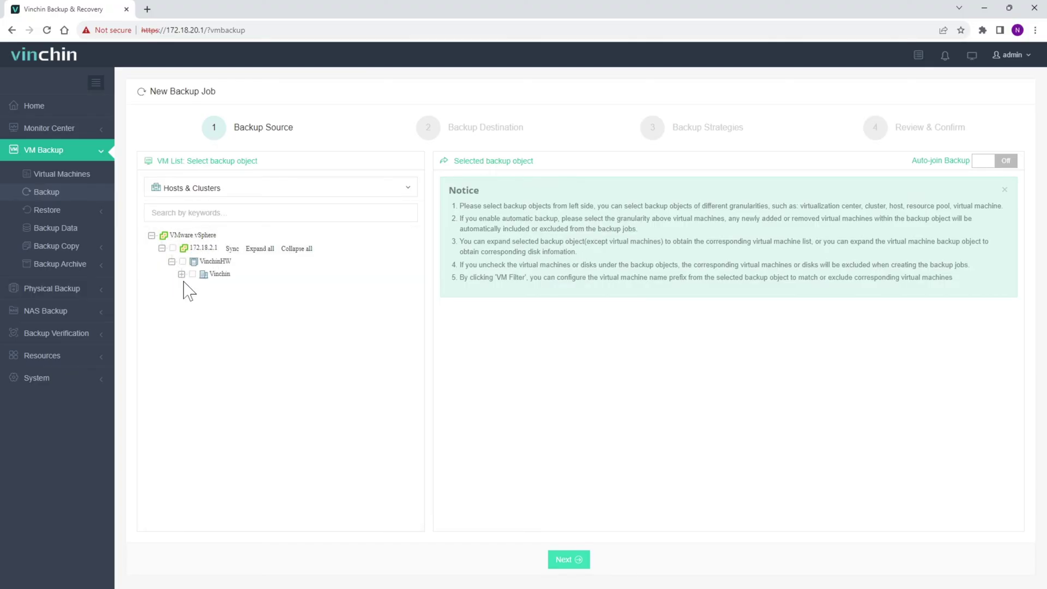
left_click(182, 273)
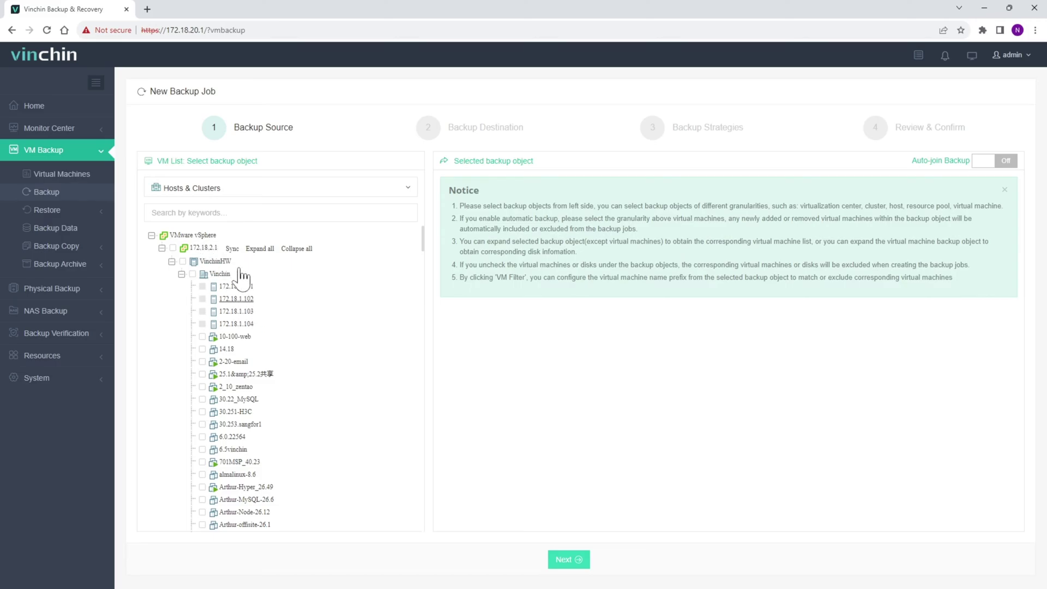
Select Neil_bk_vm1 via a 'bk' search, keeping the default node and CIFS Share1 storage
left_click(229, 212)
type("bk")
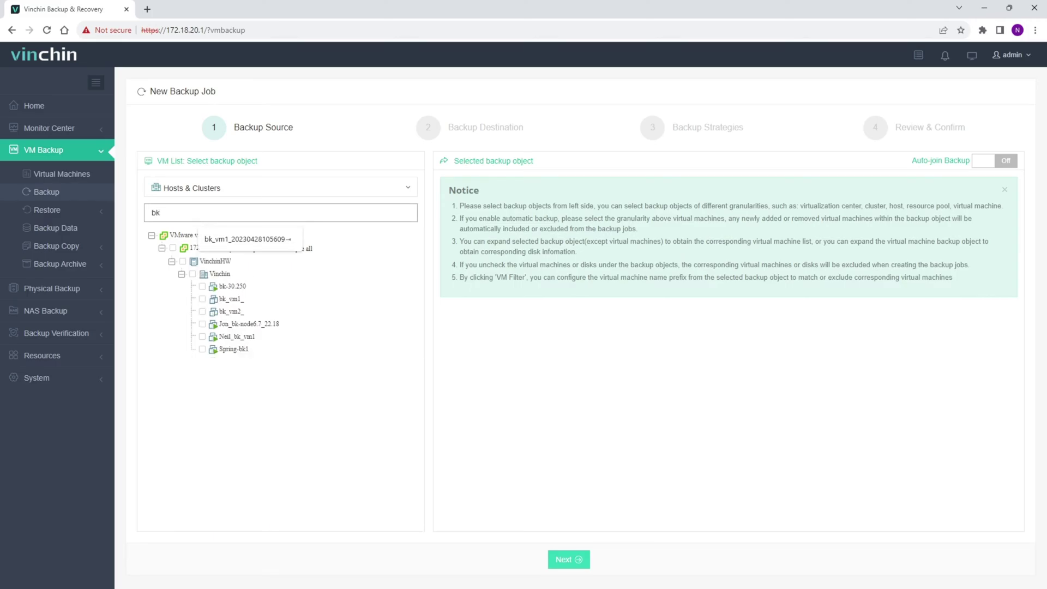
left_click(330, 395)
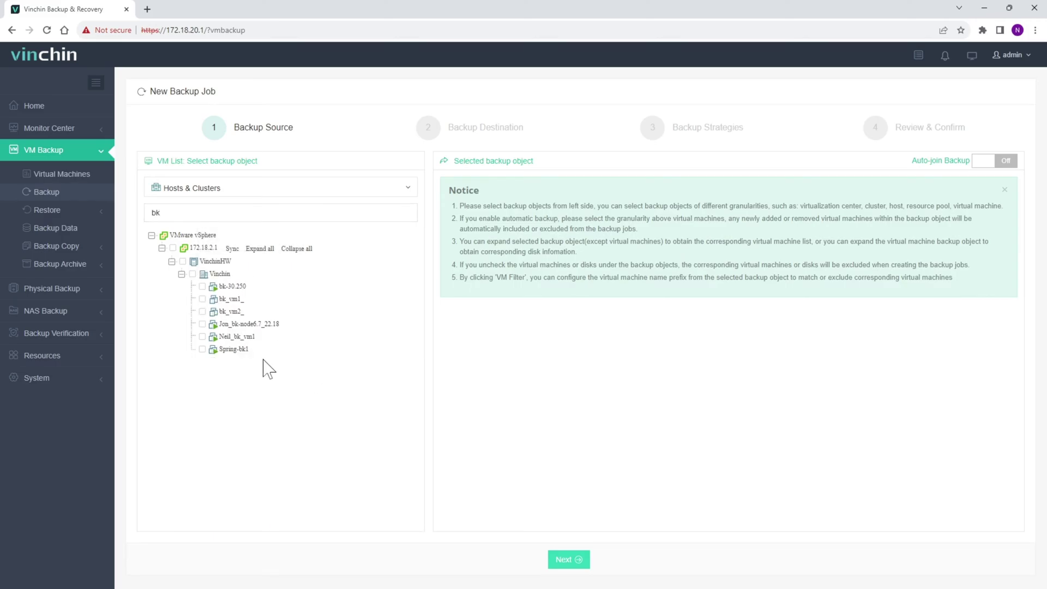
left_click(236, 337)
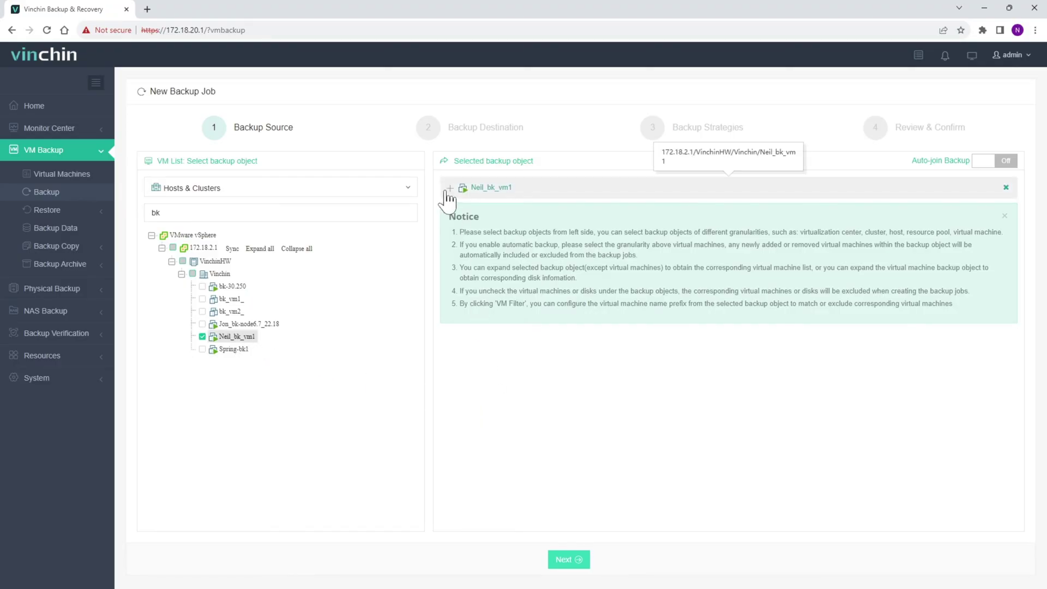
left_click(567, 561)
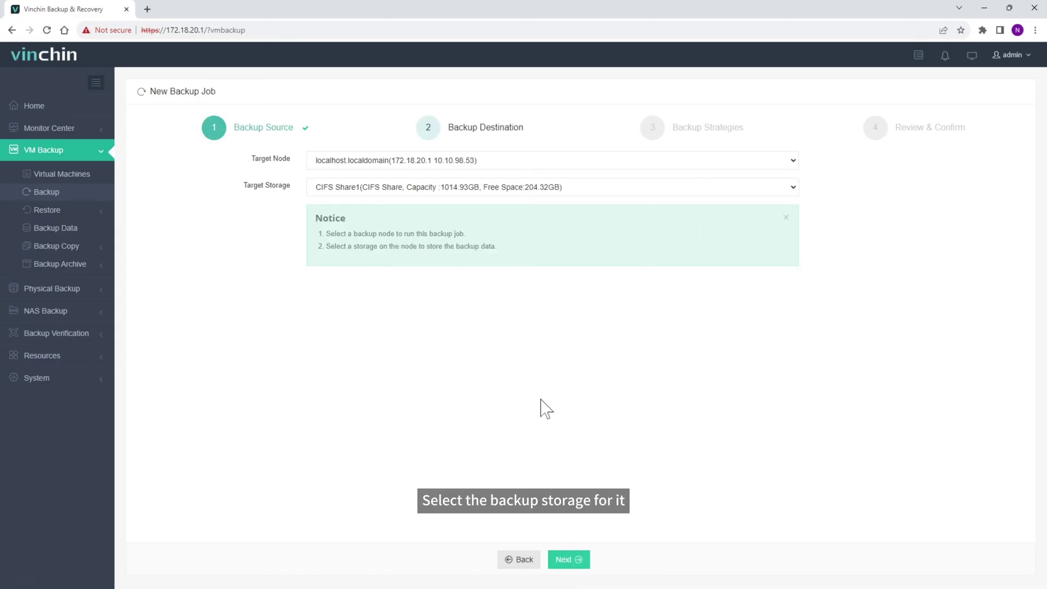
left_click(575, 562)
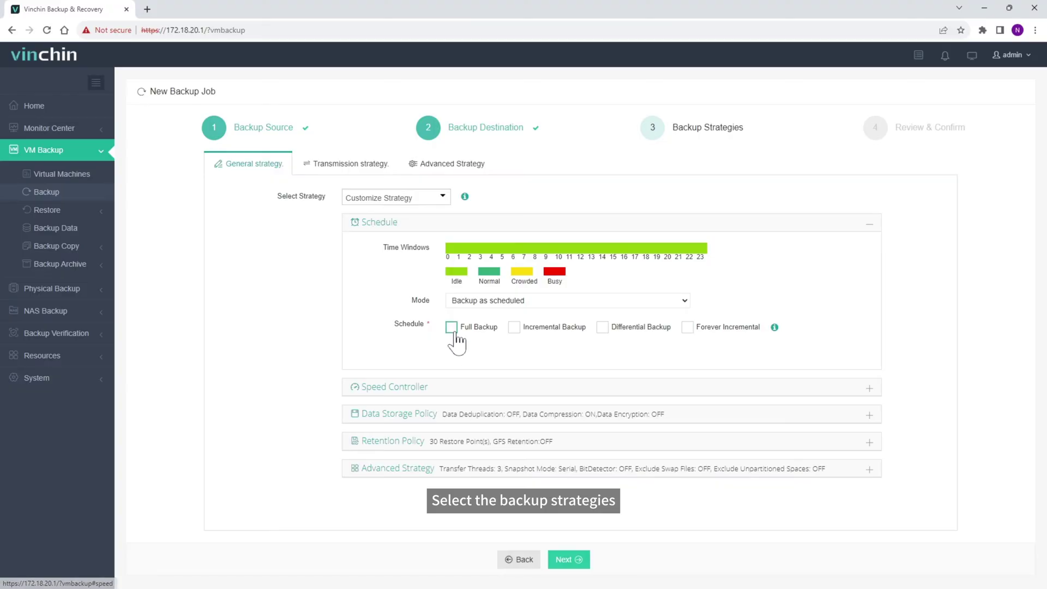
Schedule weekly full and daily incremental backups and check the data storage policy
left_click(452, 327)
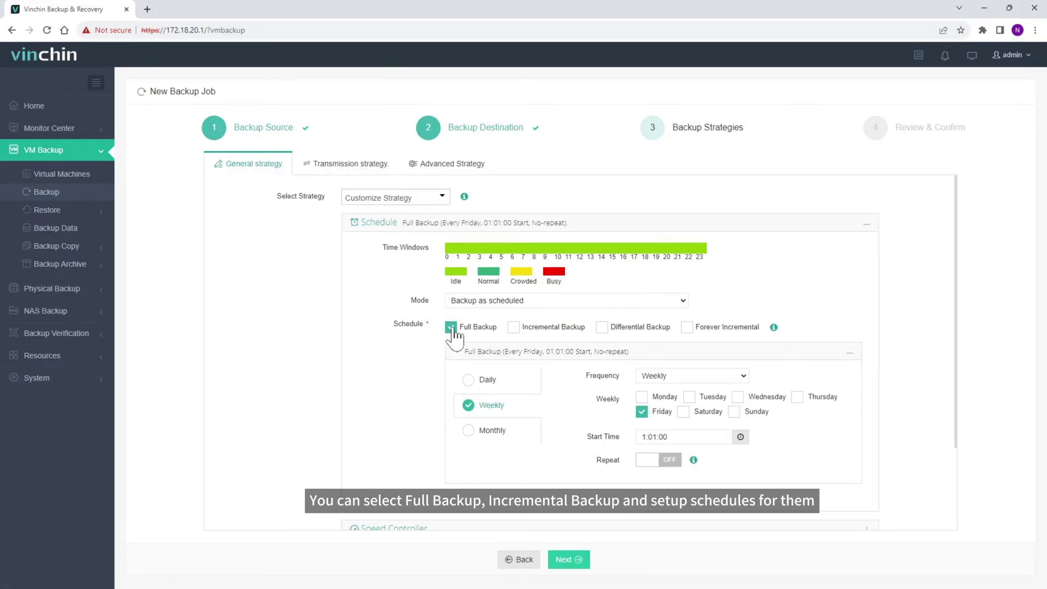
left_click(513, 329)
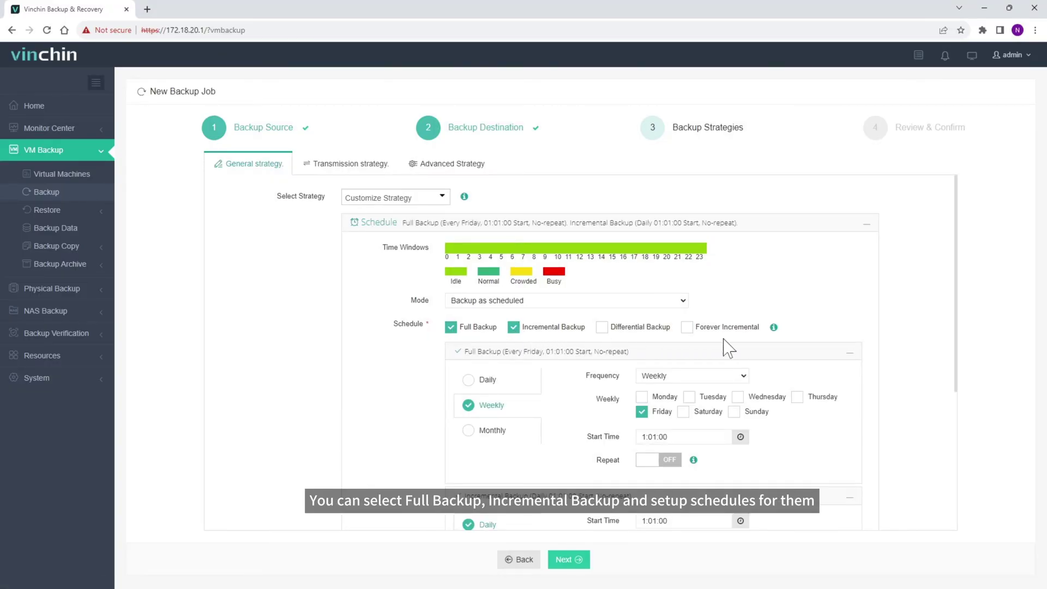
scroll(872, 362, "down", 4)
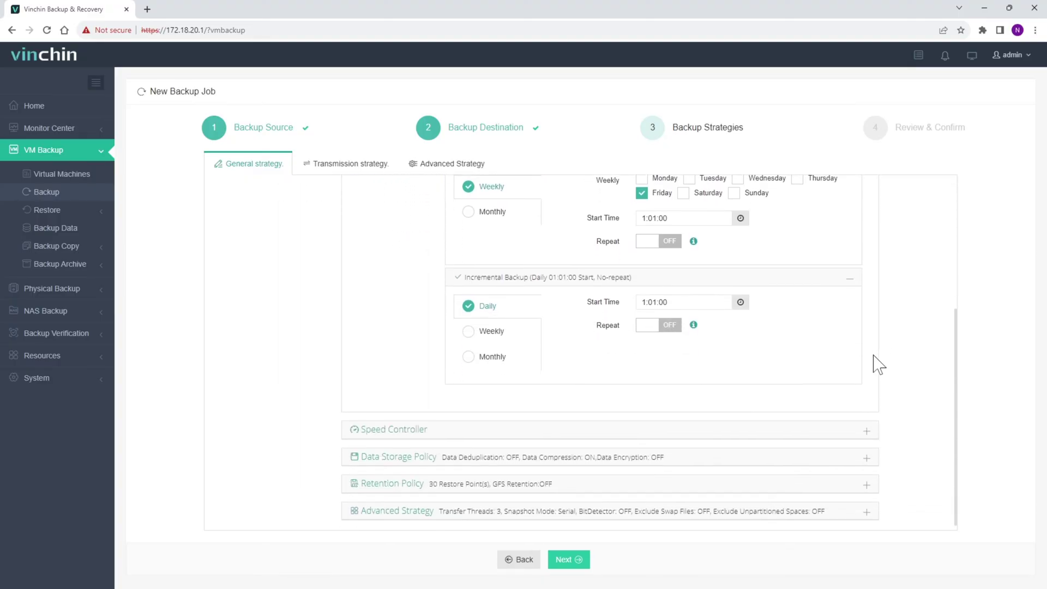
left_click(867, 451)
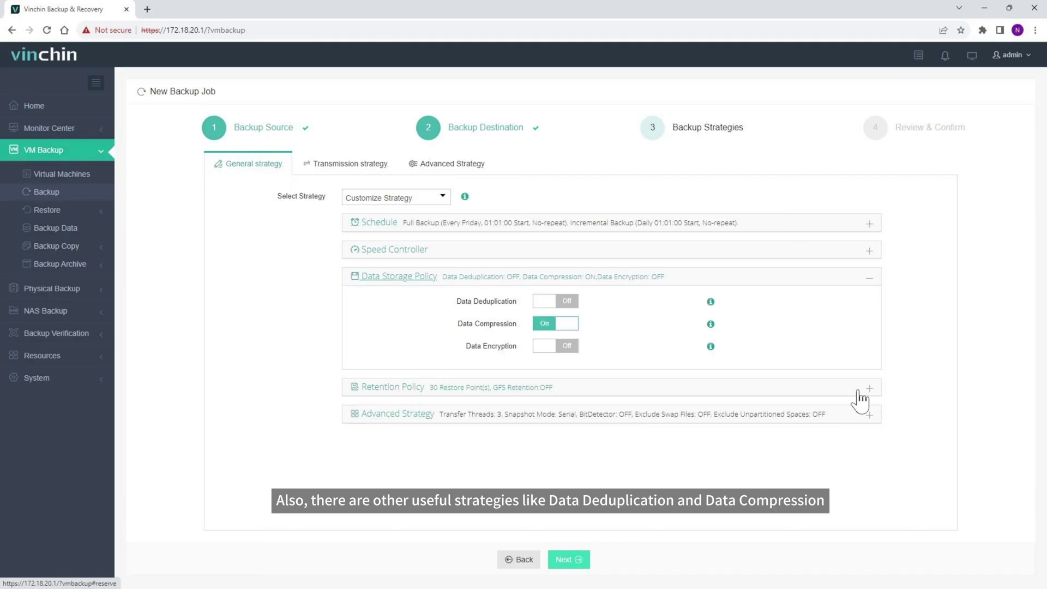
Keep HOTADD as the transmission method and submit the backup job
left_click(335, 170)
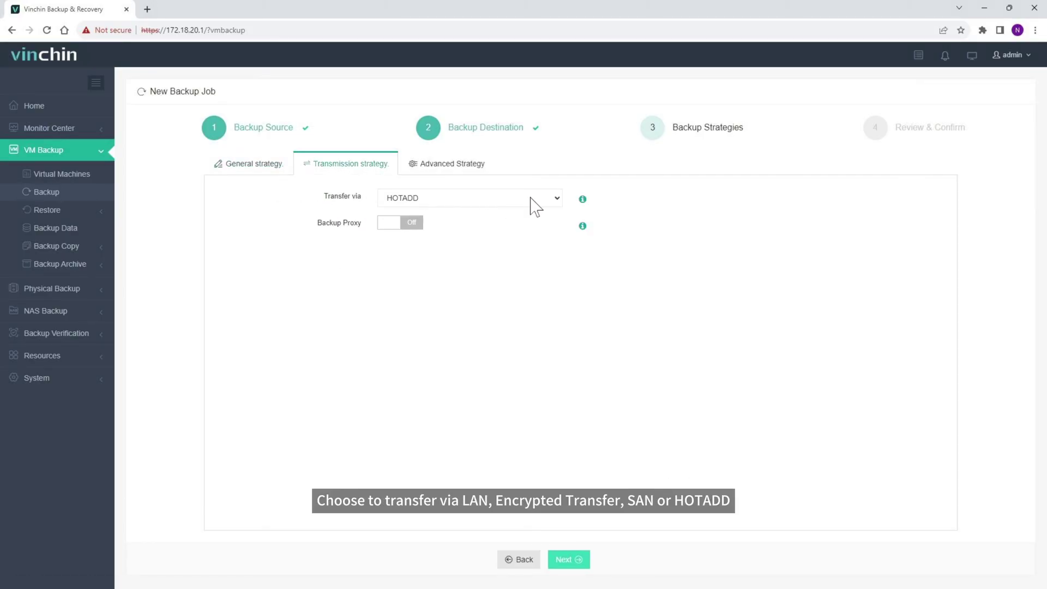
left_click(559, 201)
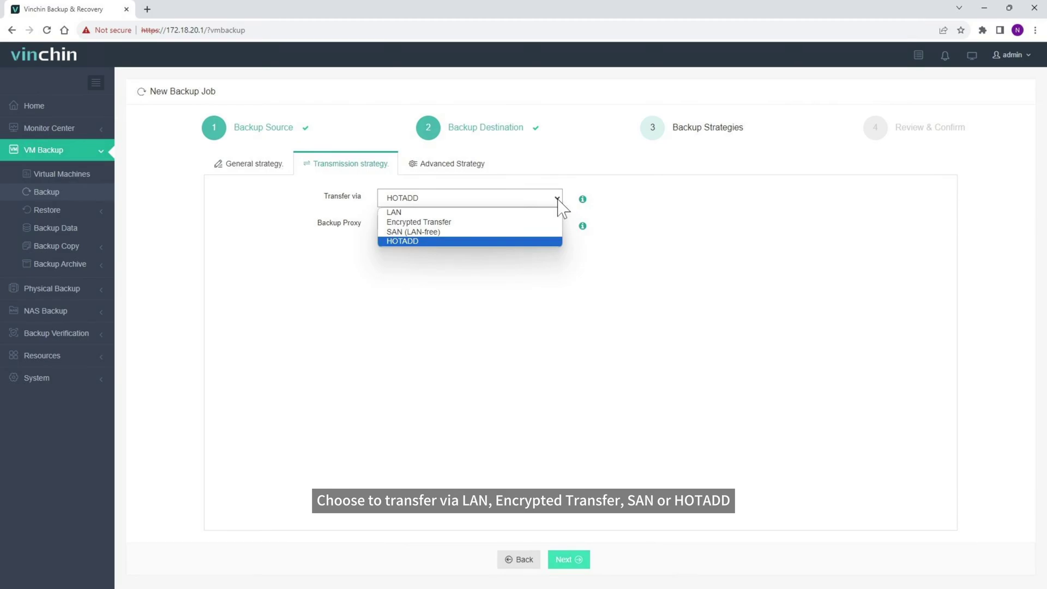
left_click(558, 200)
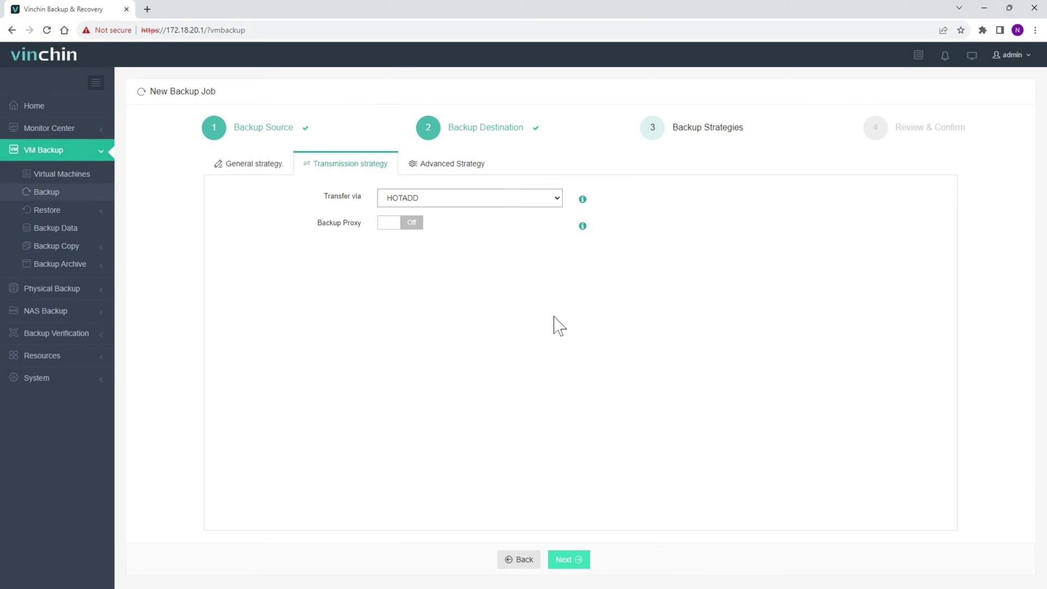
left_click(570, 560)
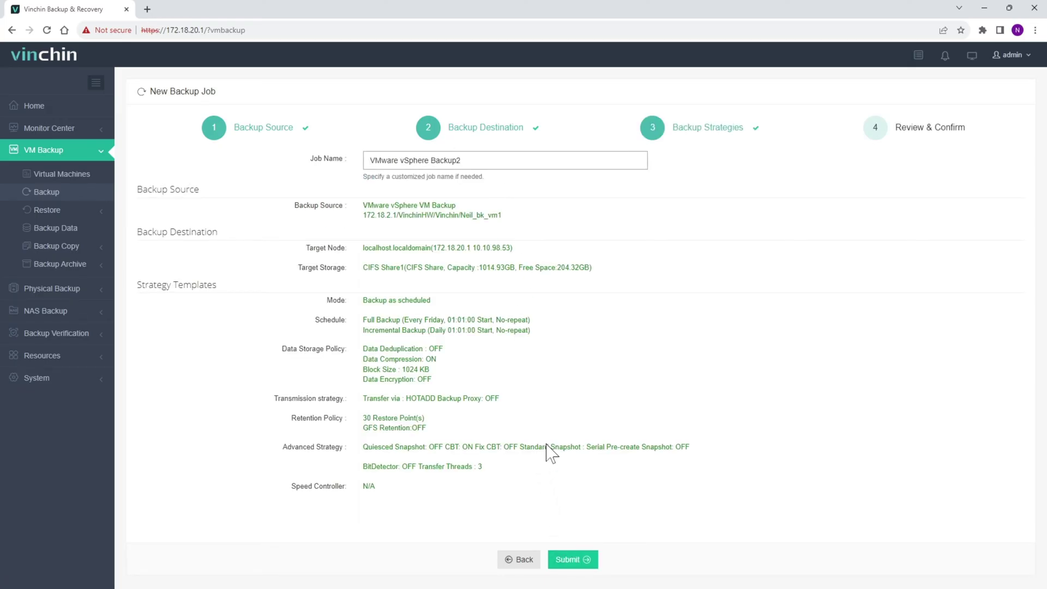
left_click(577, 560)
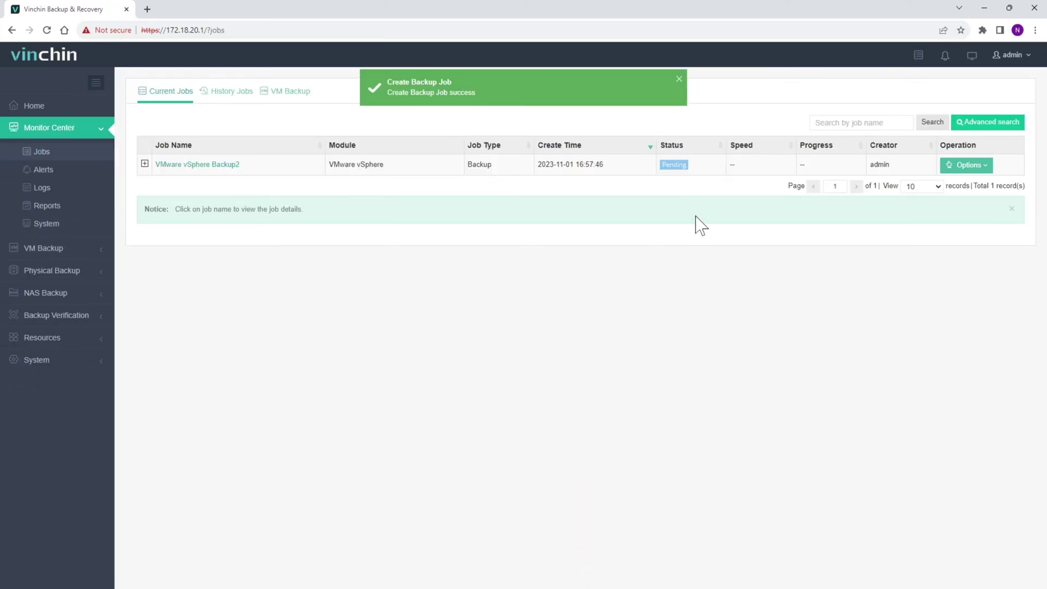
Run Start Full on the VMware vSphere Backup2 job from its Options menu
left_click(990, 168)
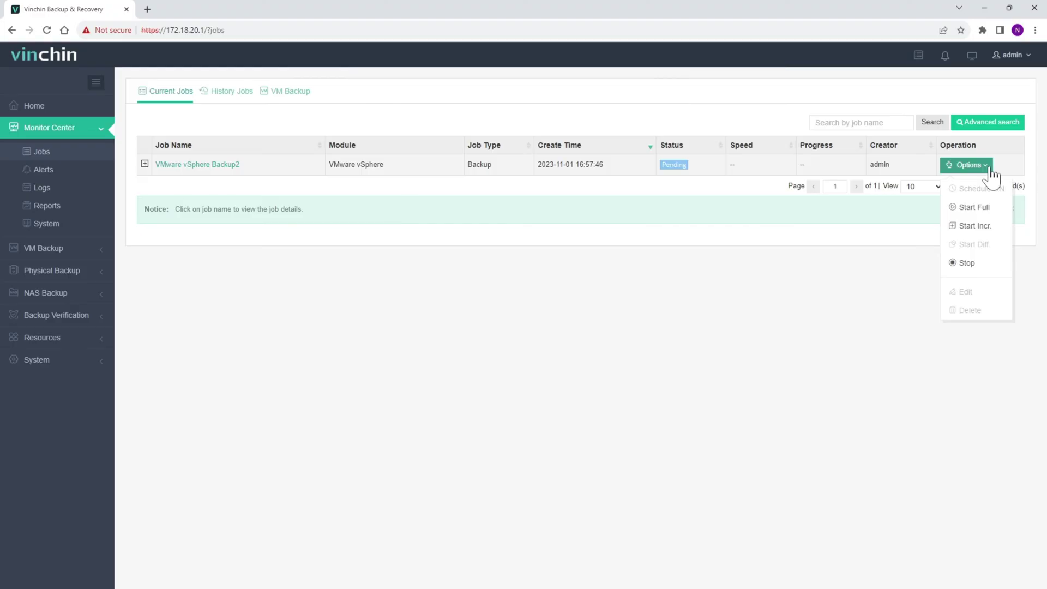
left_click(981, 216)
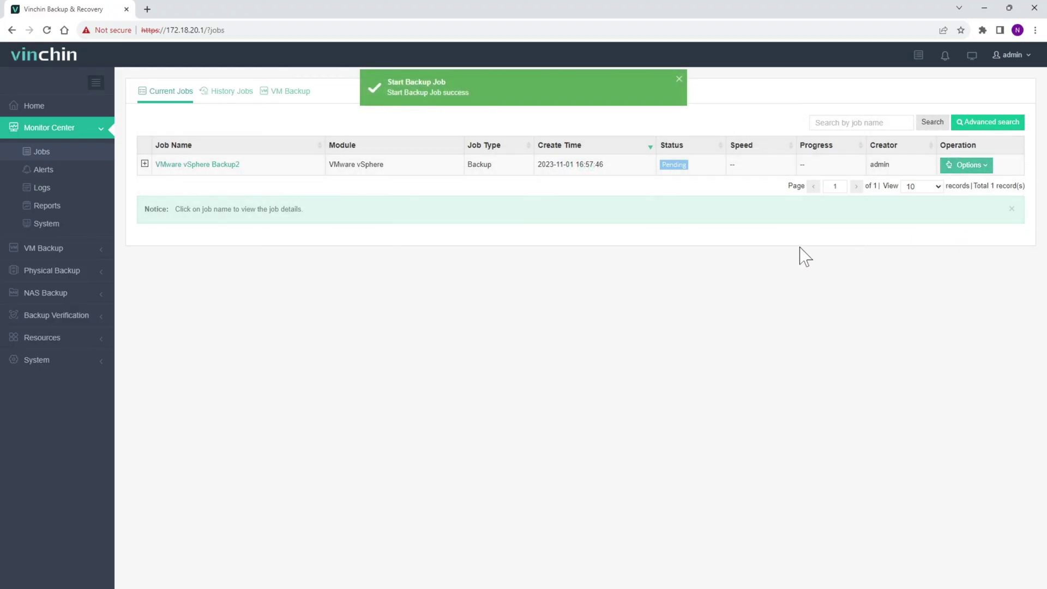
Open VMware vSphere Backup2's job details to watch Neil_bk_vm1's backup reach 100%
left_click(197, 165)
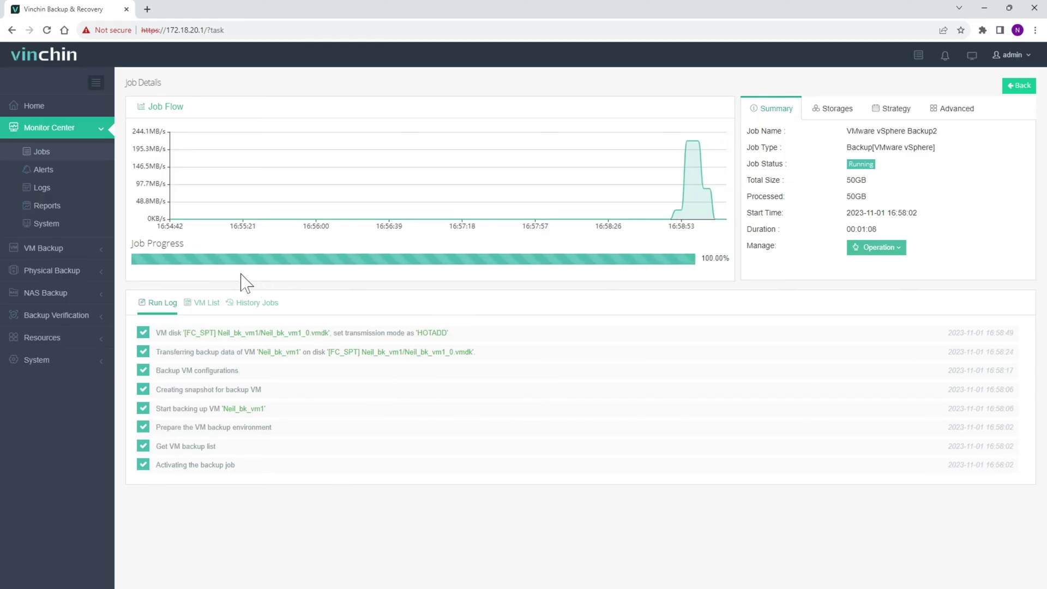
left_click(44, 250)
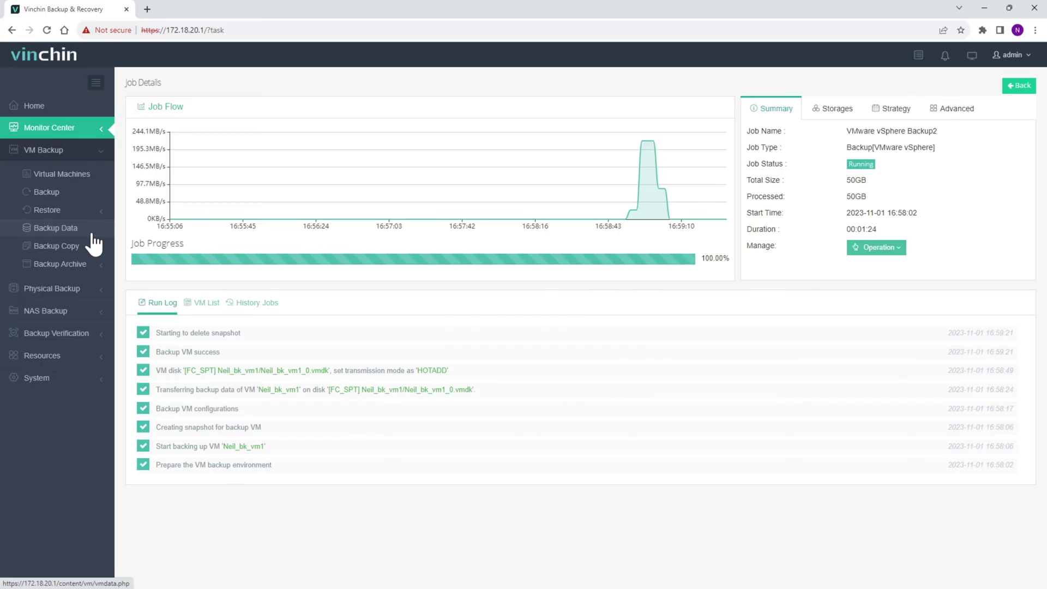
left_click(93, 231)
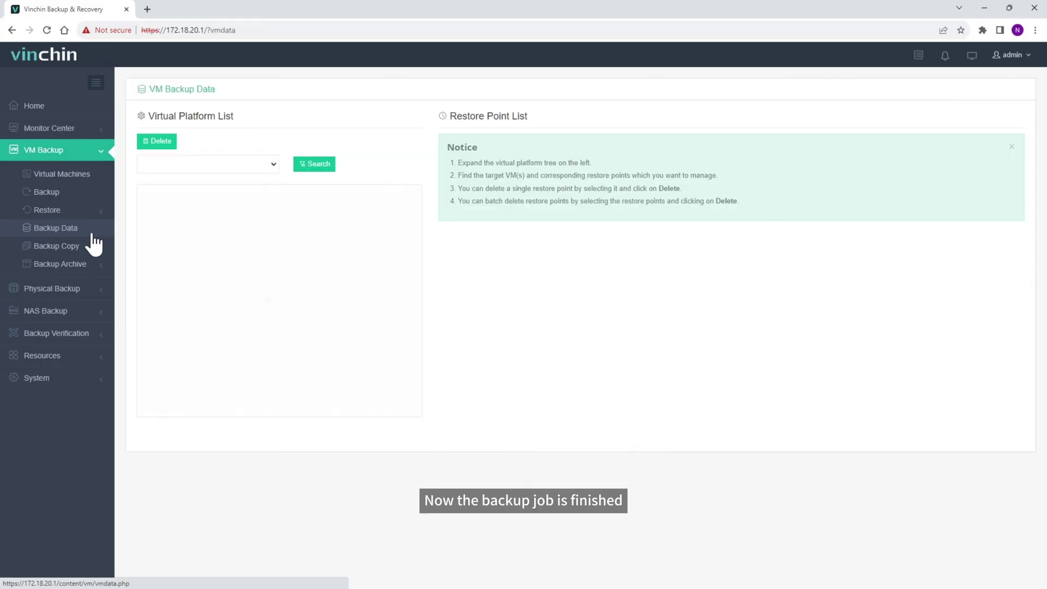
left_click(156, 219)
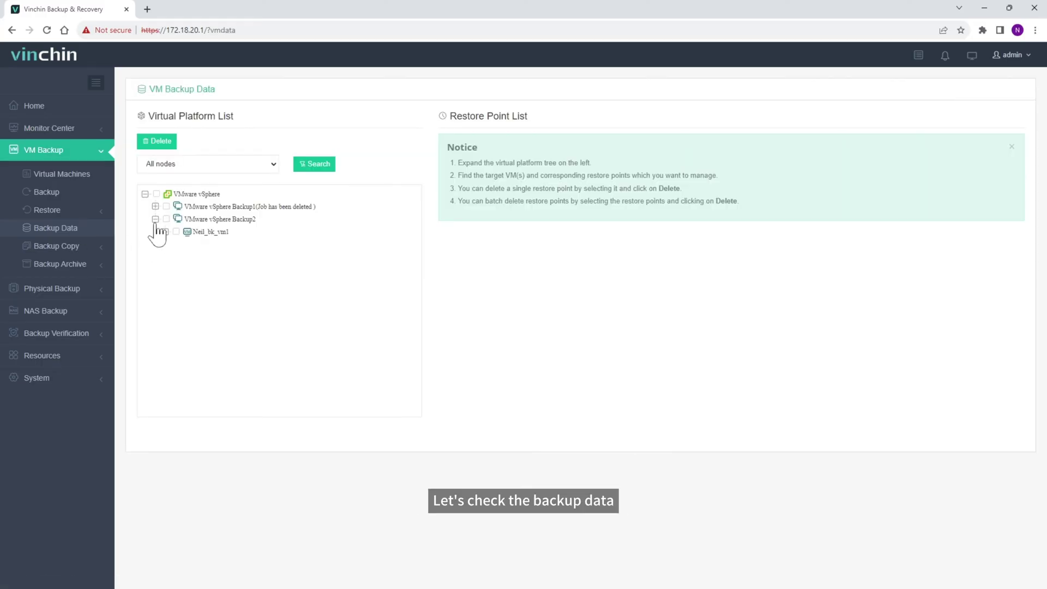
left_click(164, 231)
left_click(221, 233)
left_click(234, 245)
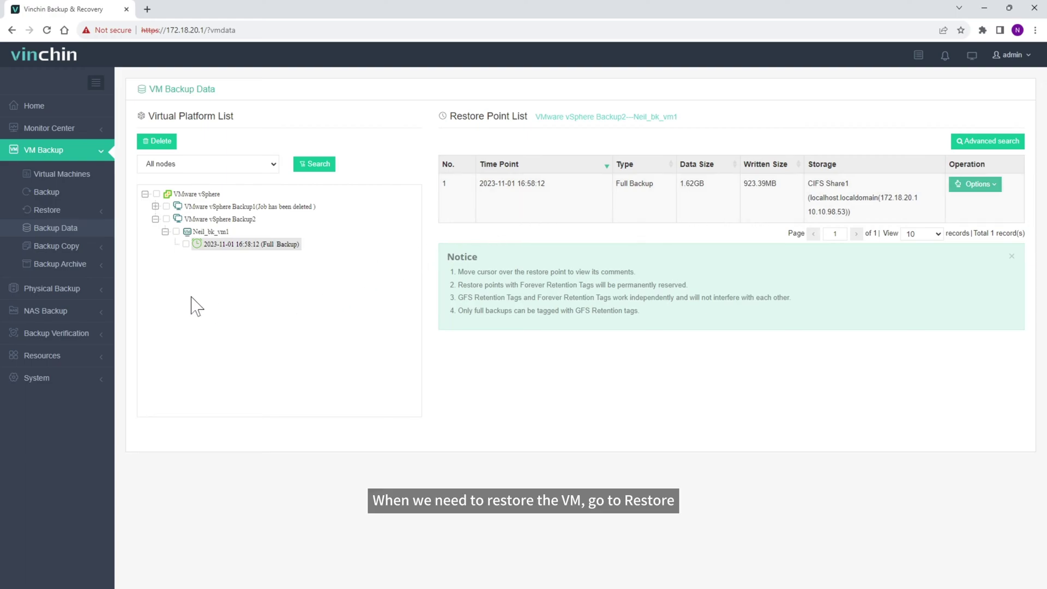
left_click(111, 215)
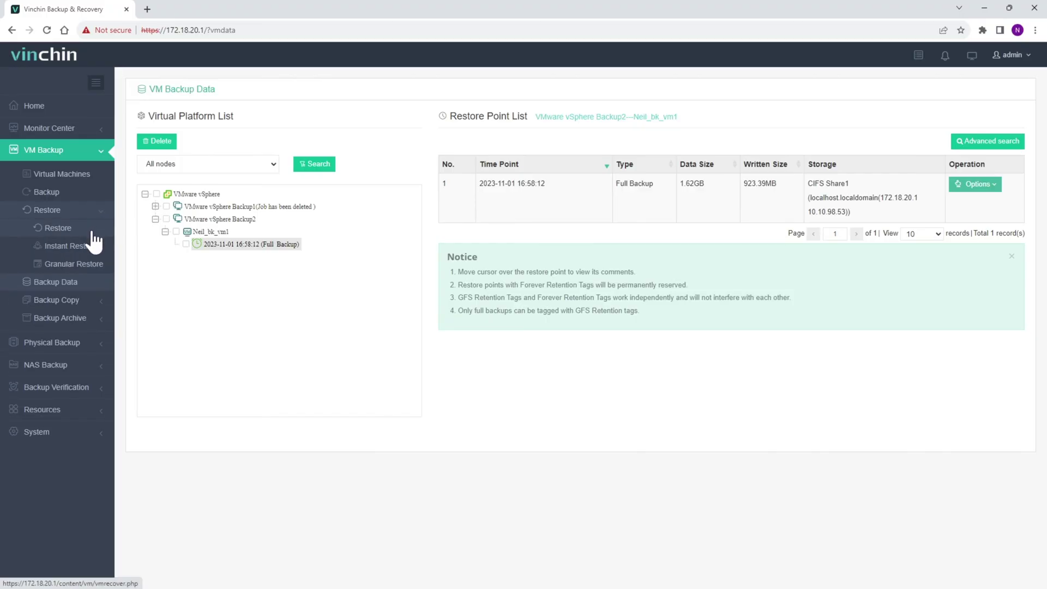
Create a VM restore job from Neil_bk_vm1's 16:58:12 full backup restore point
left_click(93, 232)
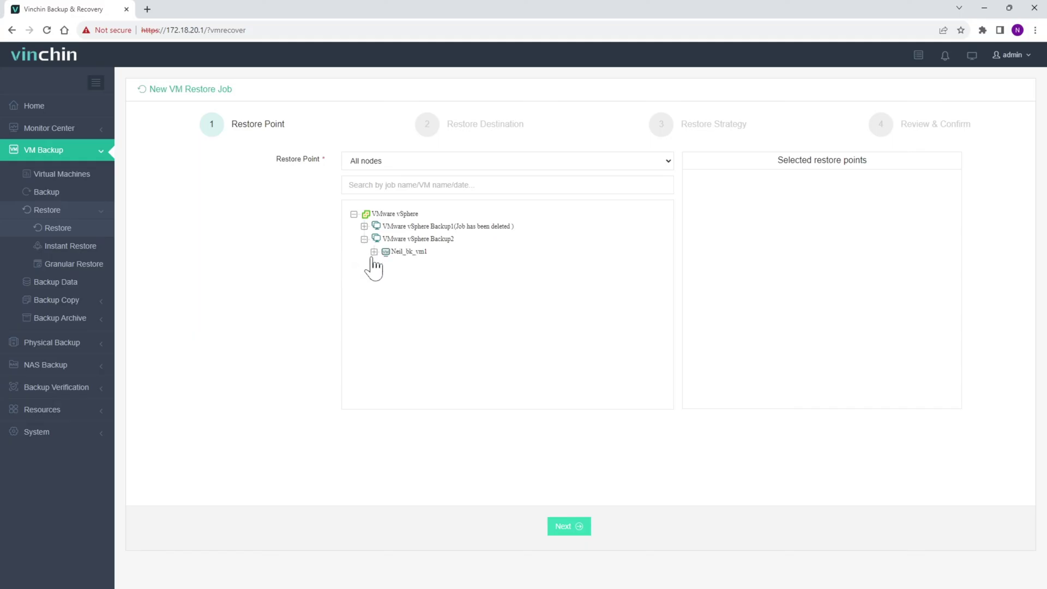
left_click(374, 252)
left_click(436, 265)
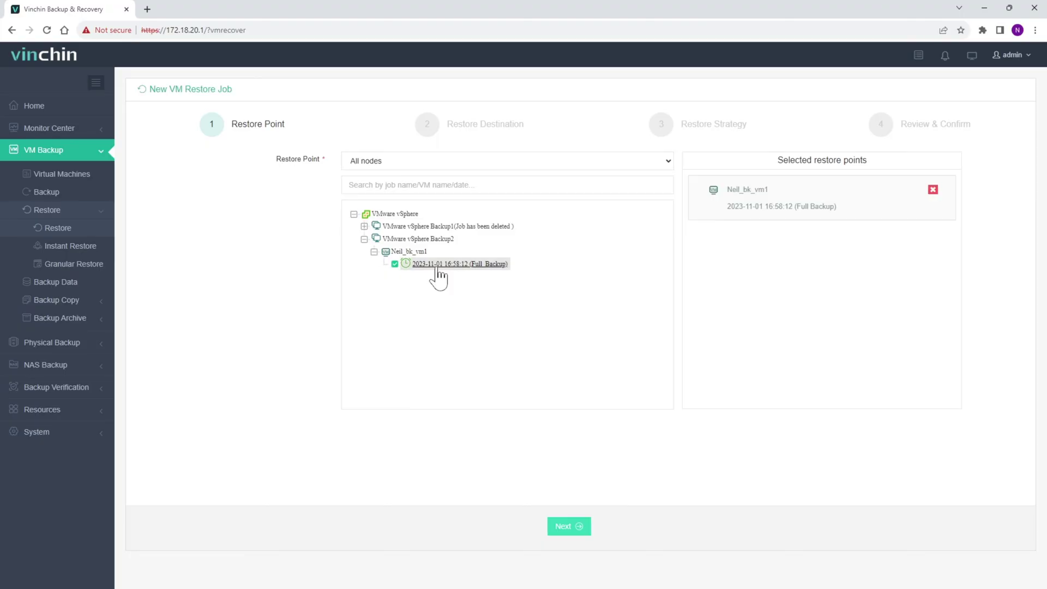
left_click(582, 529)
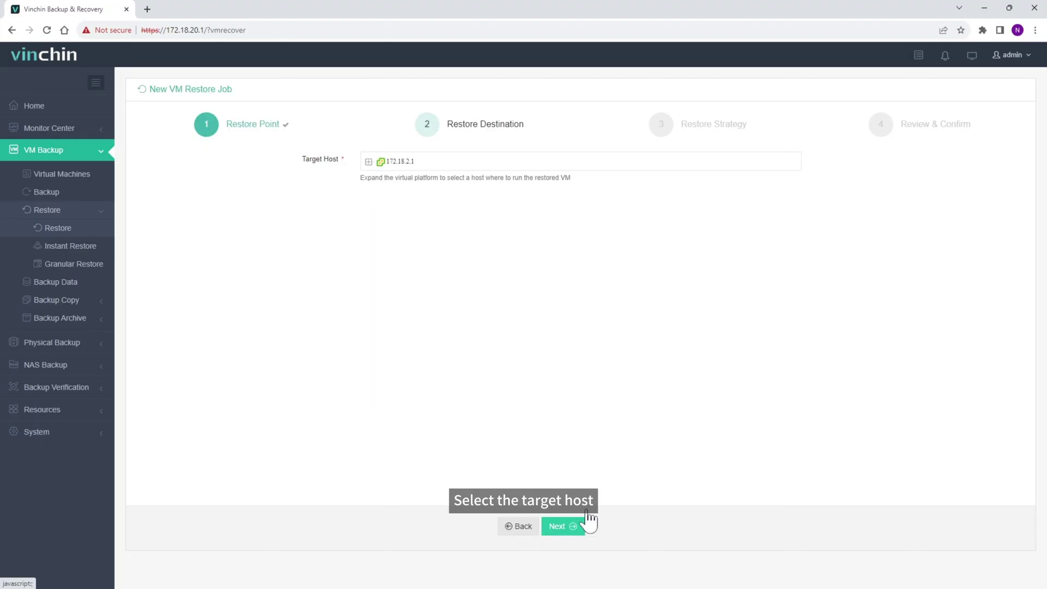
Target host 172.18.1.104 and enable power-on after restoring for Neil_bk_vm1
left_click(369, 162)
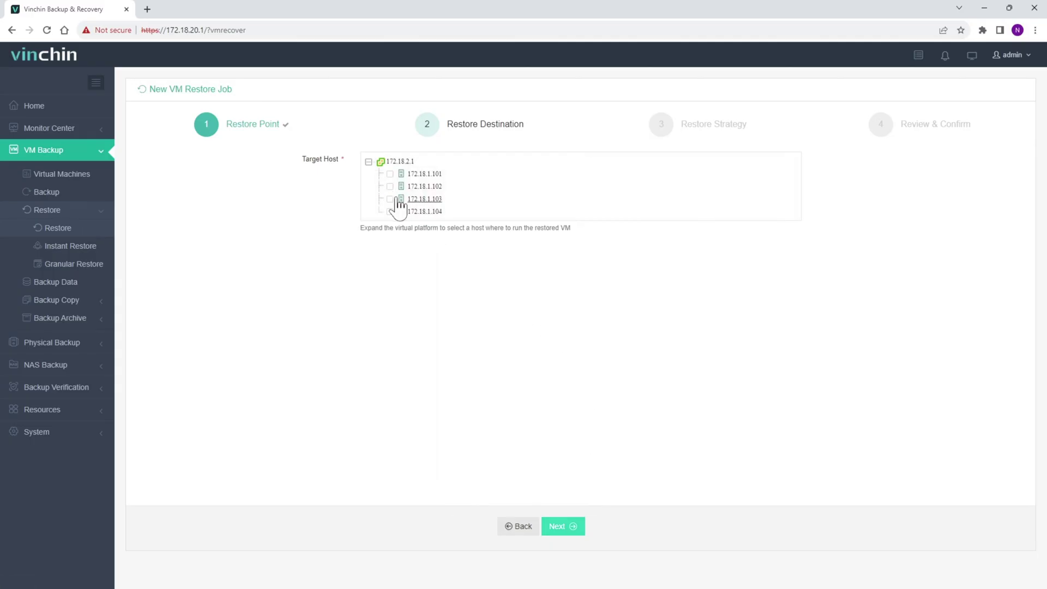
left_click(425, 212)
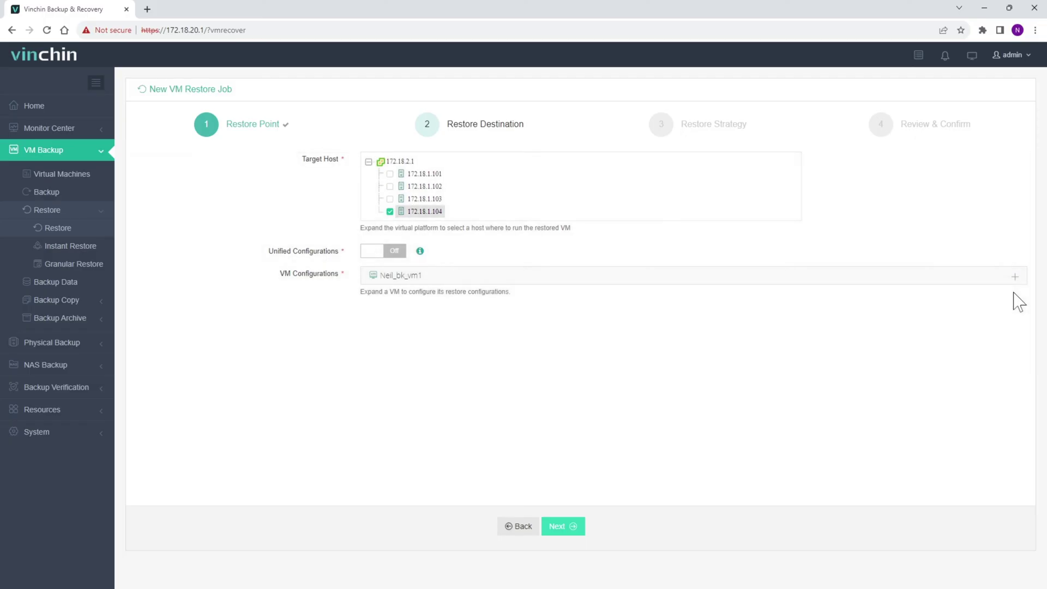
left_click(1015, 277)
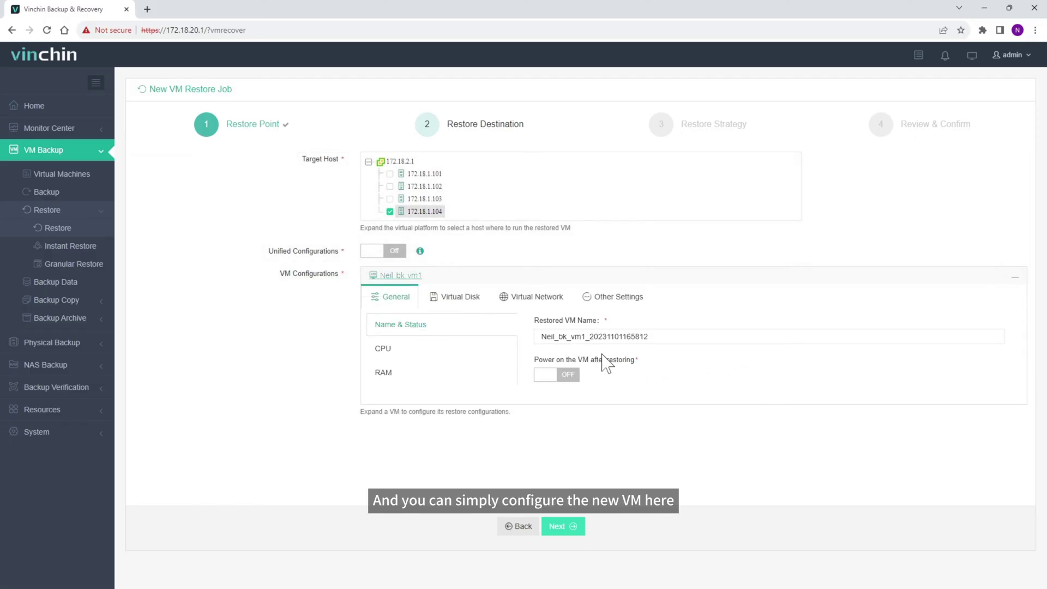
left_click(545, 375)
Review CPU, RAM, disk, network and folder settings, then continue to the restore strategy
left_click(436, 355)
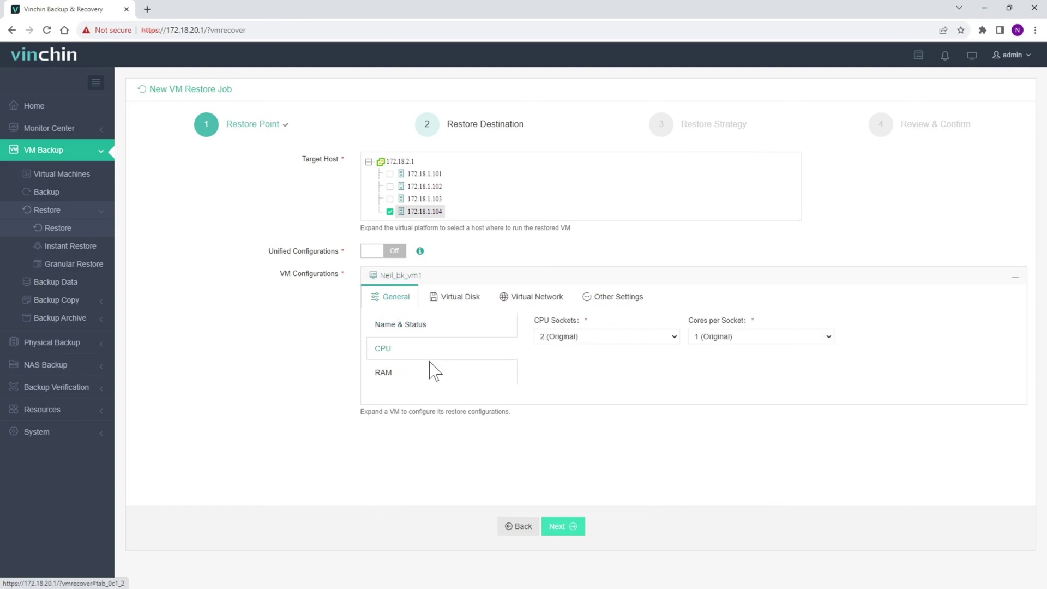
left_click(441, 370)
left_click(461, 297)
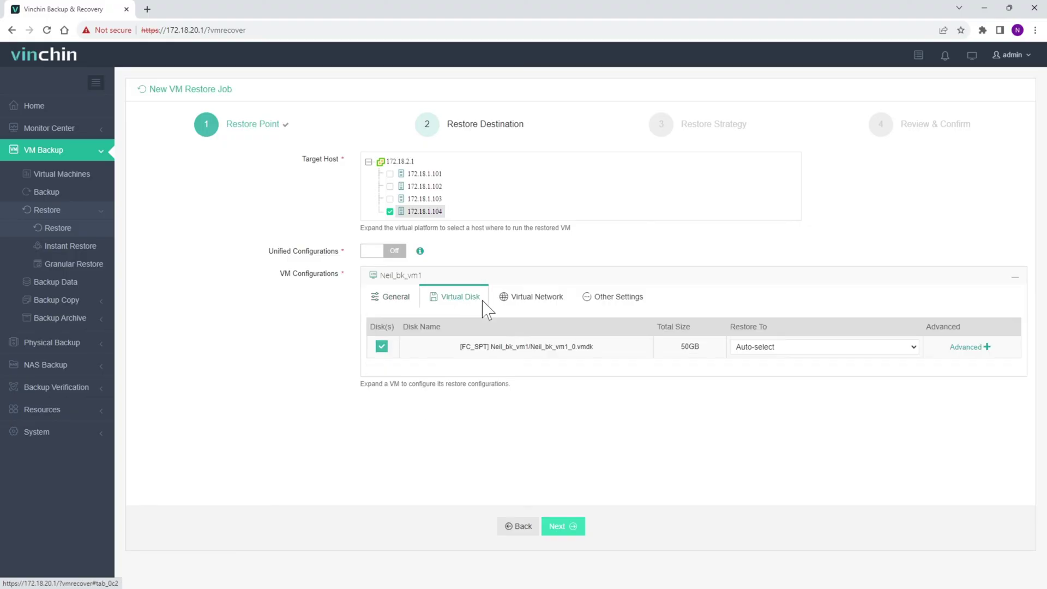
left_click(527, 303)
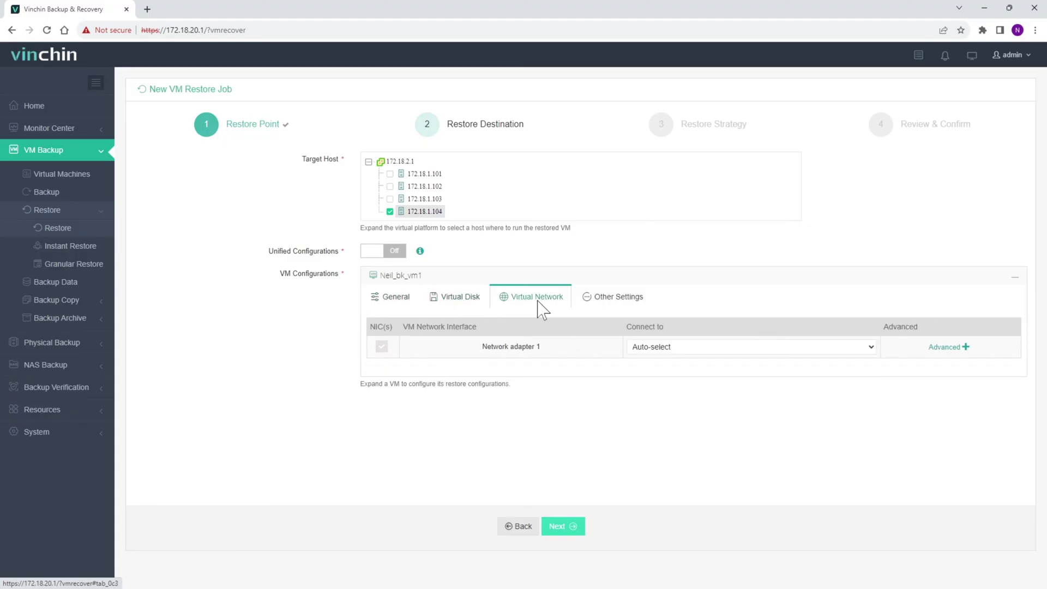
left_click(611, 305)
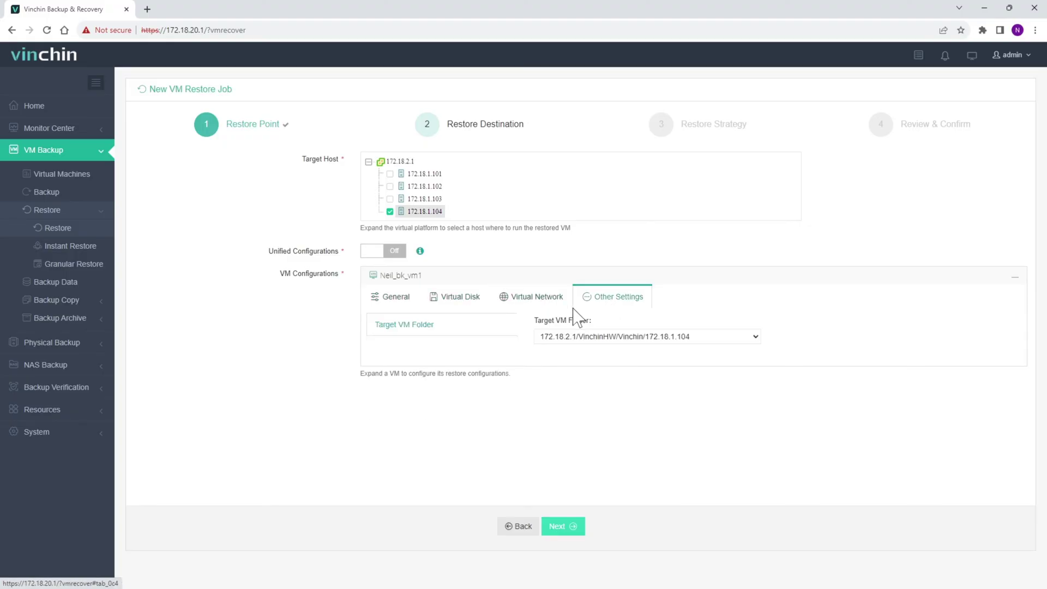
left_click(399, 303)
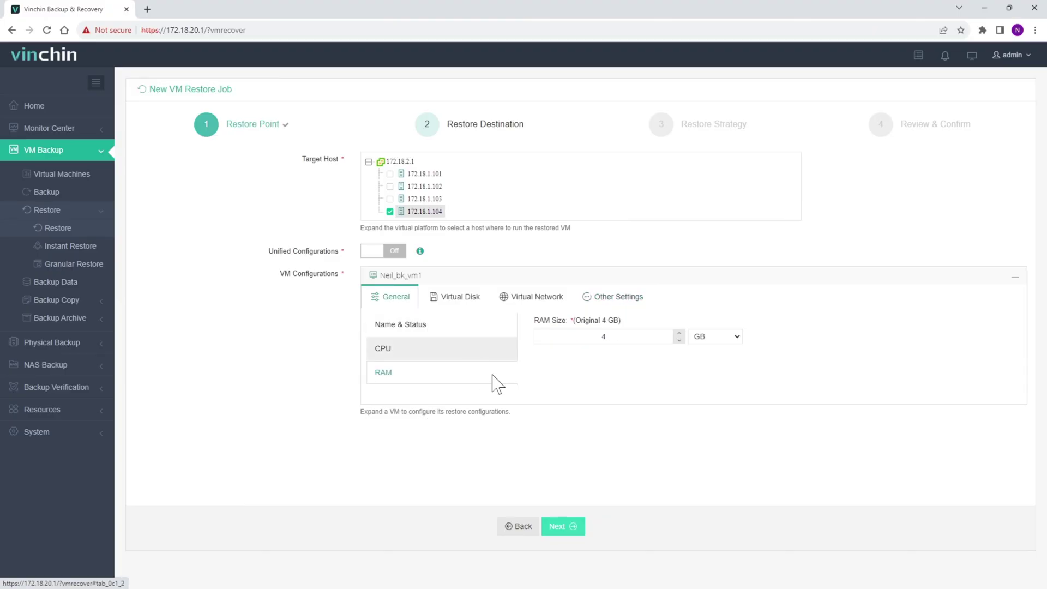
left_click(571, 530)
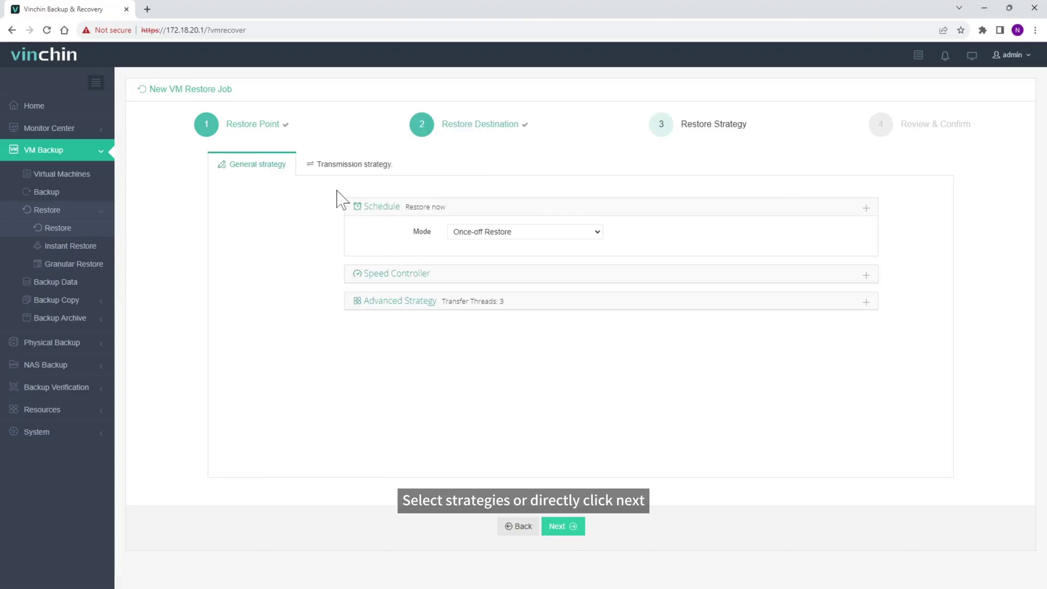
Keep Transfer via LAN as the transmission strategy and submit the VMware vSphere Restore1 job
left_click(338, 170)
left_click(406, 199)
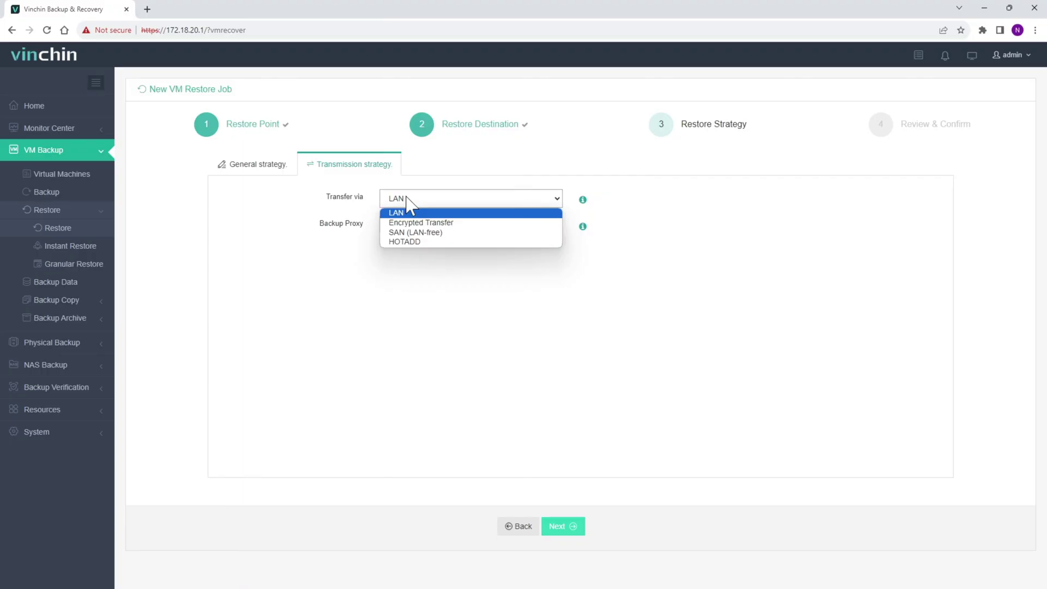
left_click(406, 199)
left_click(269, 167)
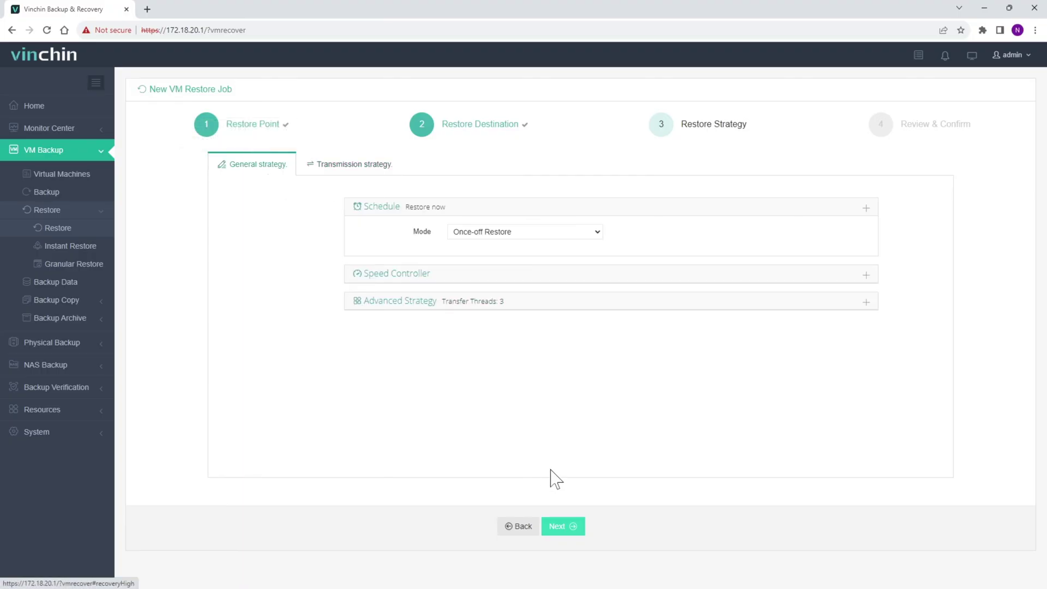
left_click(577, 527)
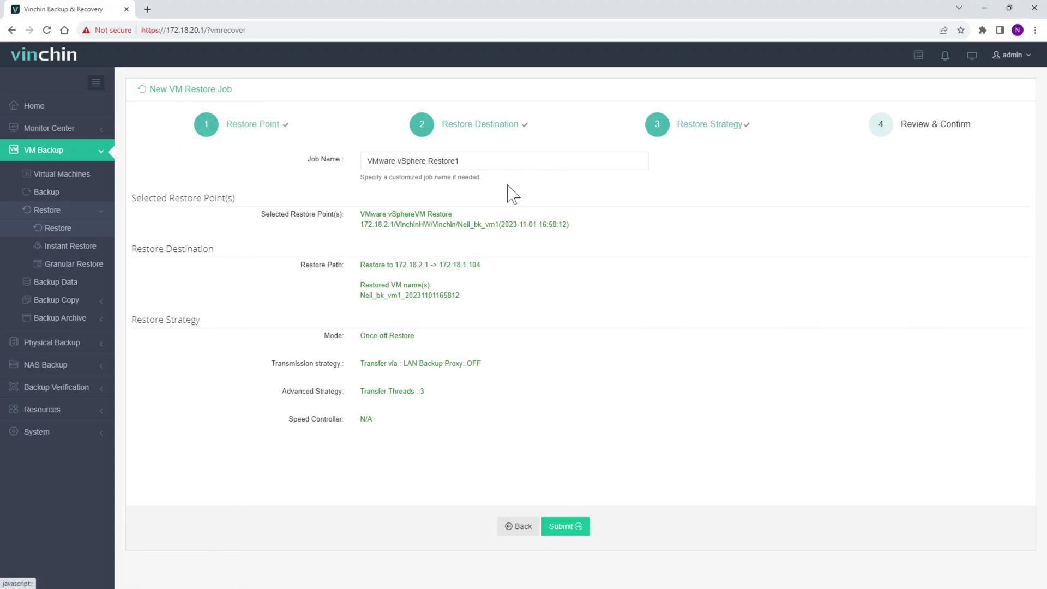
left_click(579, 524)
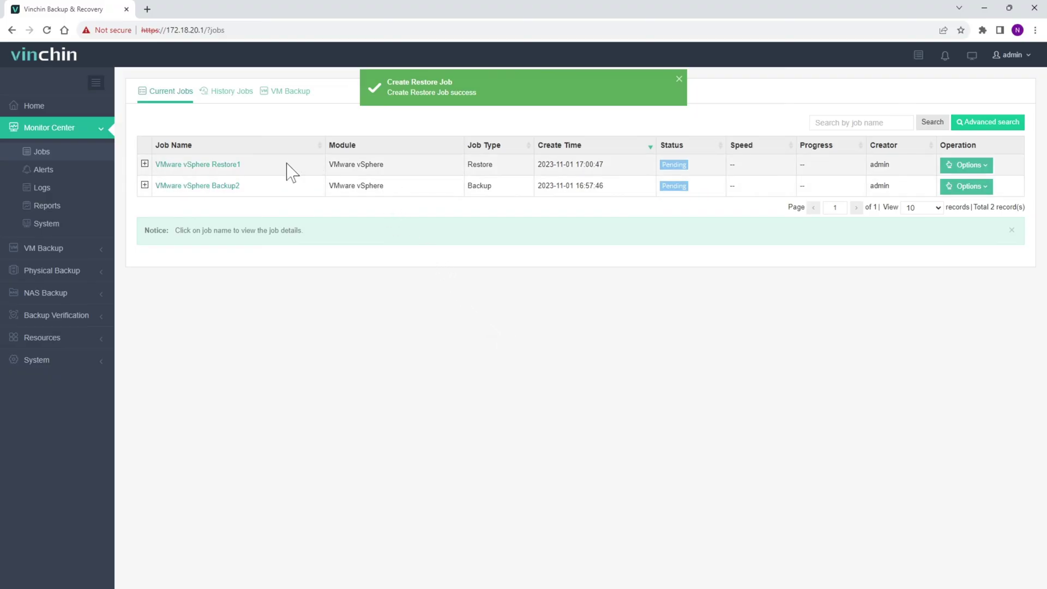
View the Job Details of VMware vSphere Restore1 to follow the restore to 100%
left_click(213, 167)
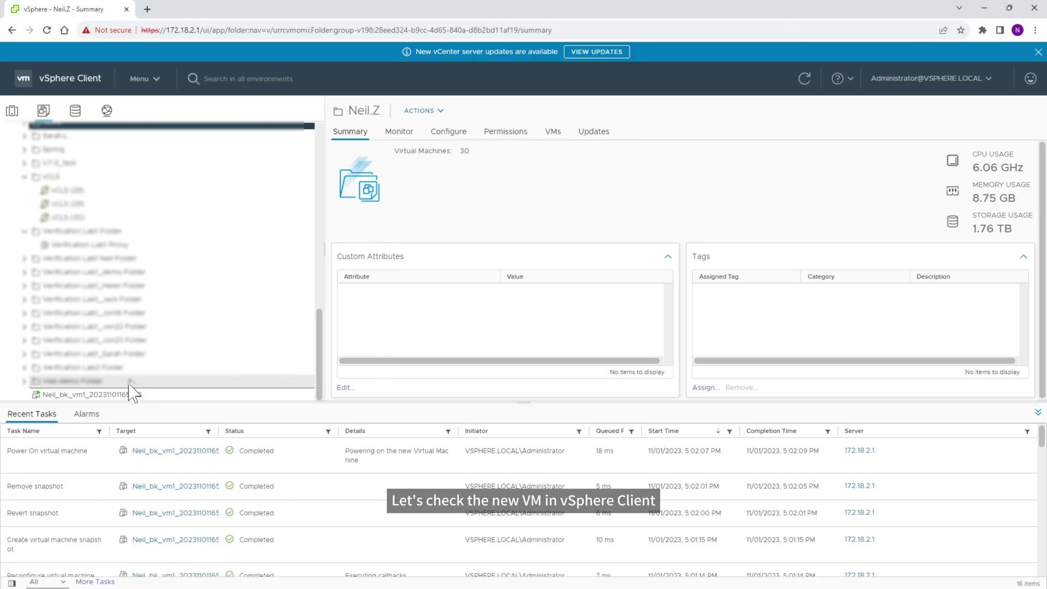
left_click(128, 395)
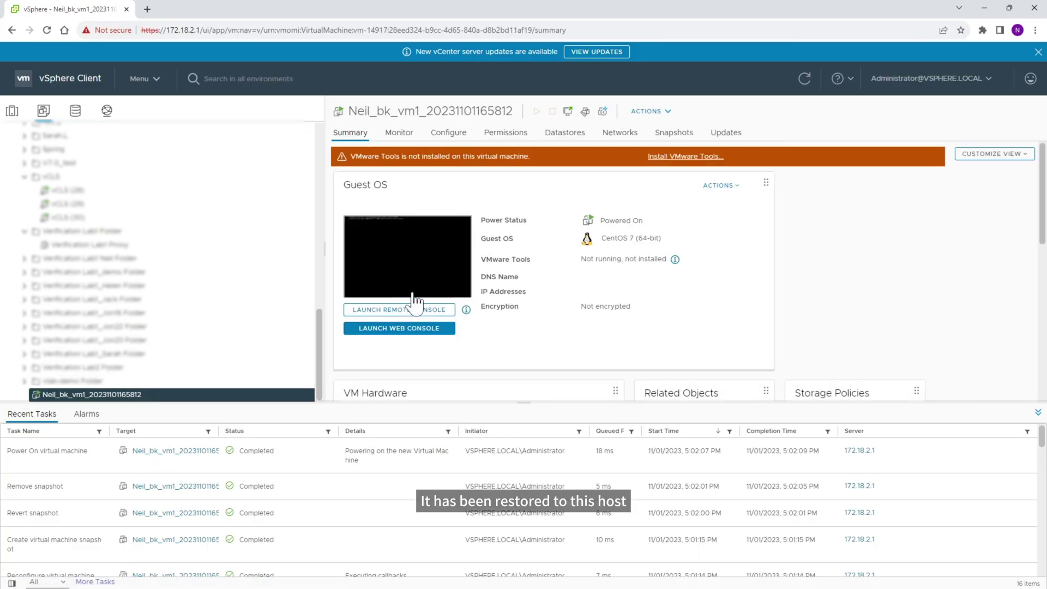
left_click(416, 330)
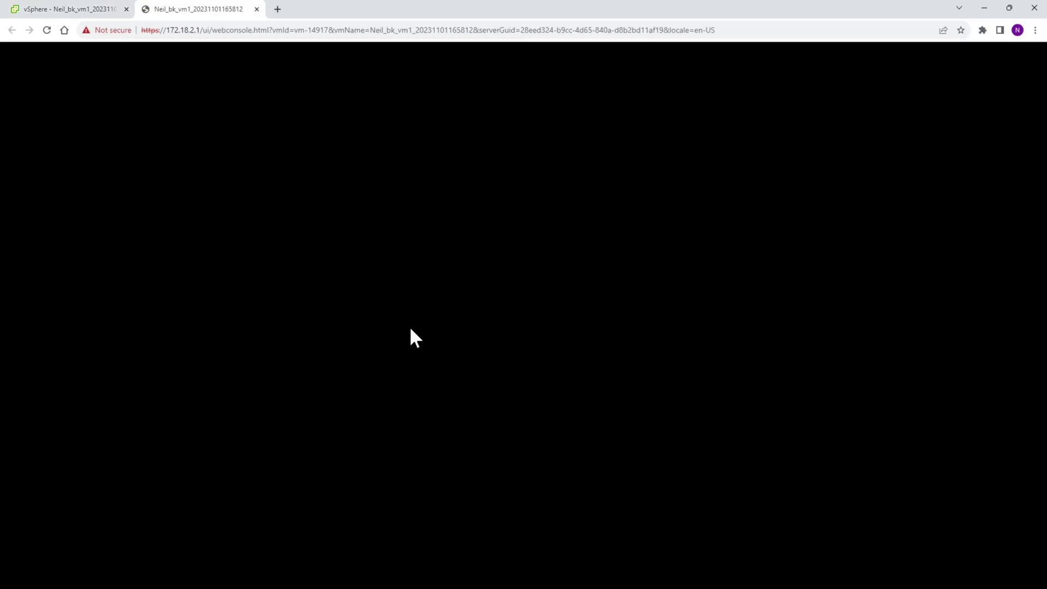